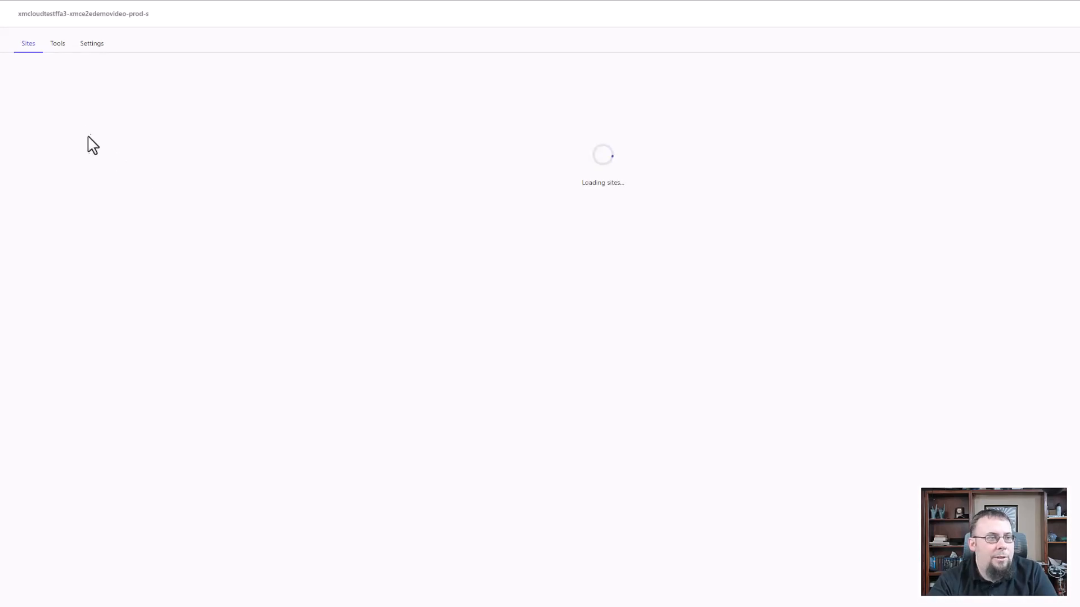
Add site identifiers to all websites missing one and view the second page of the identifier list
{"action": "left_click", "coordinate": [92, 46]}
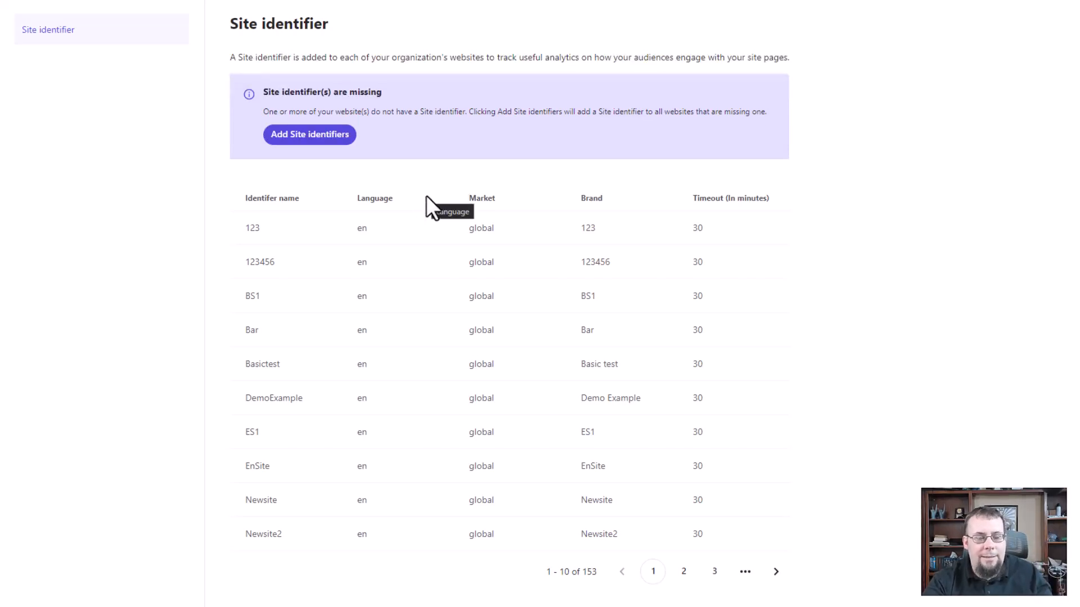
{"action": "left_click", "coordinate": [300, 148]}
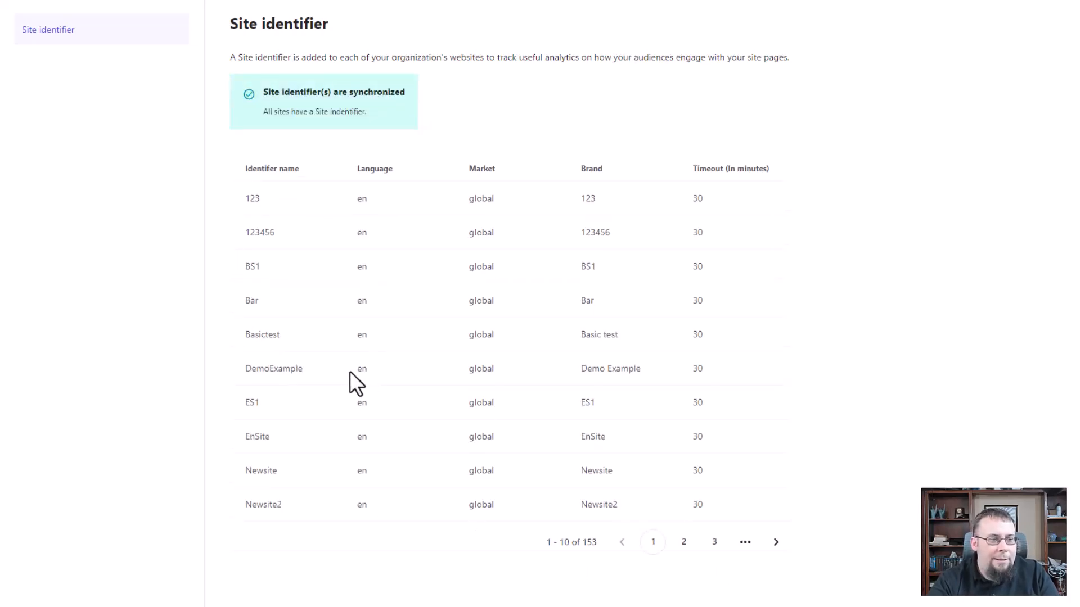
{"action": "left_click", "coordinate": [683, 544]}
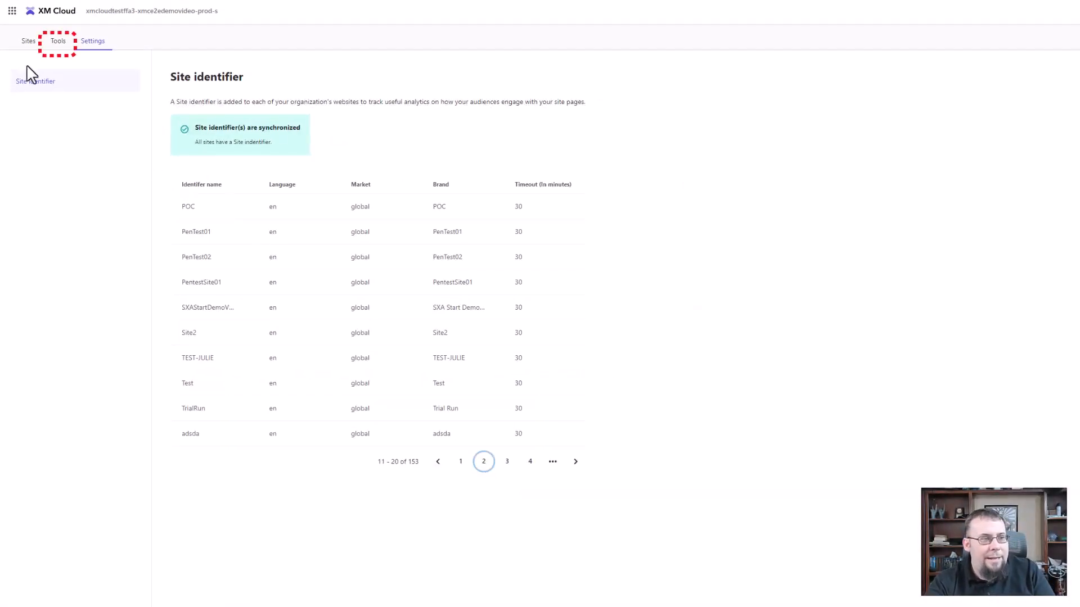
Open the Content Editor and open the Trial Run site definition in that site's Settings under Site Grouping
{"action": "left_click", "coordinate": [58, 45]}
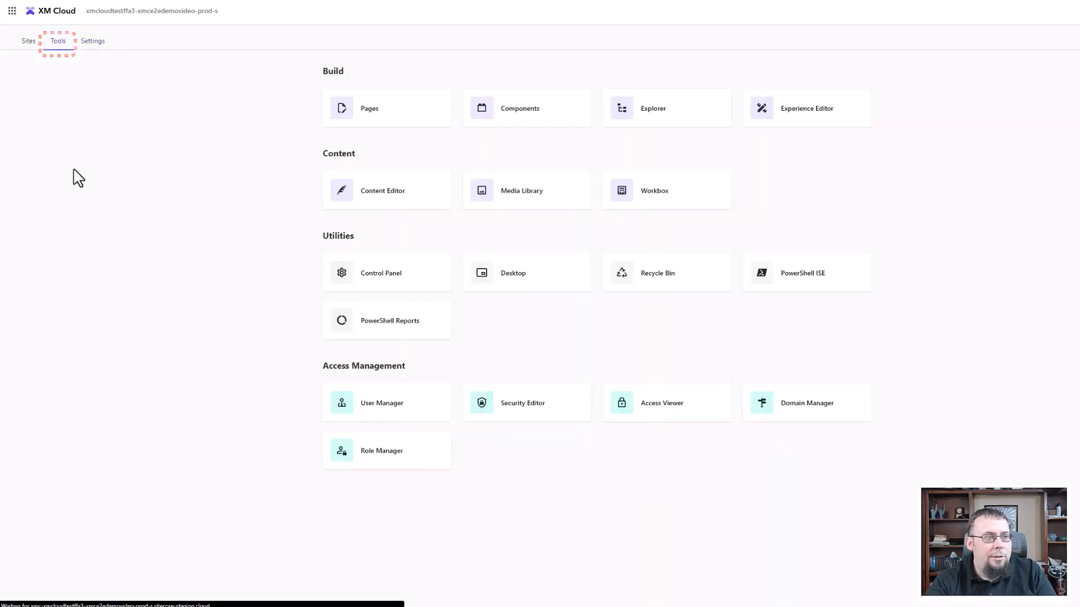
{"action": "left_click", "coordinate": [398, 197]}
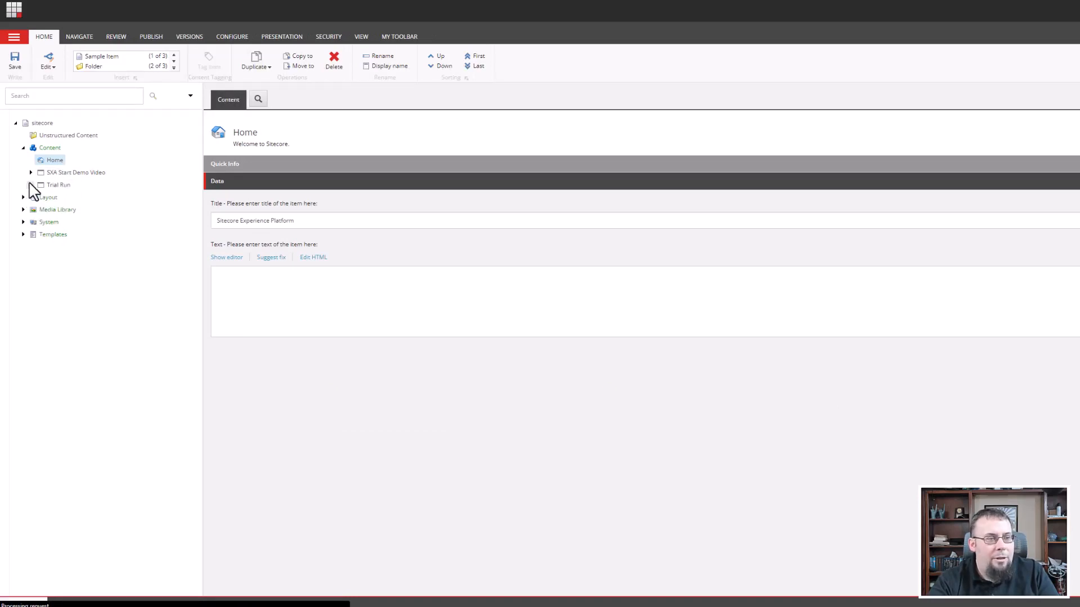
{"action": "left_click", "coordinate": [31, 186]}
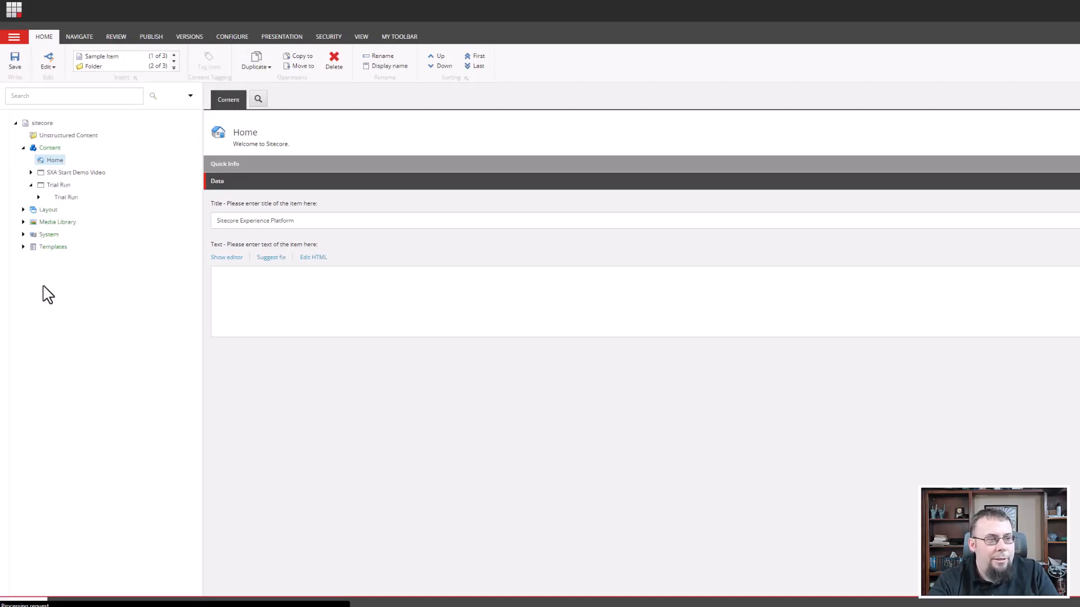
{"action": "left_click", "coordinate": [39, 198]}
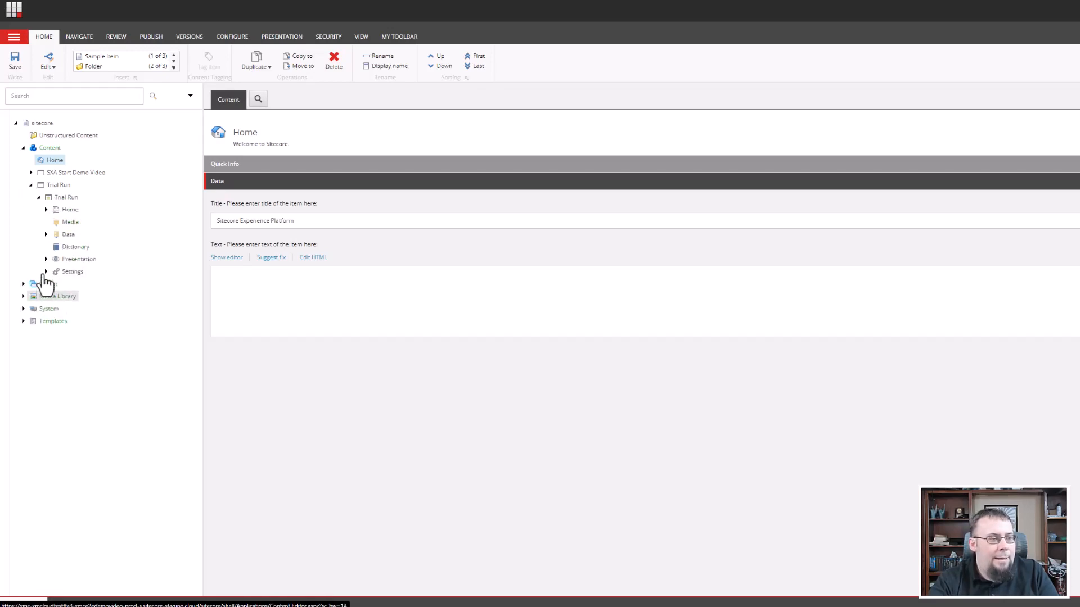
{"action": "left_click", "coordinate": [46, 271]}
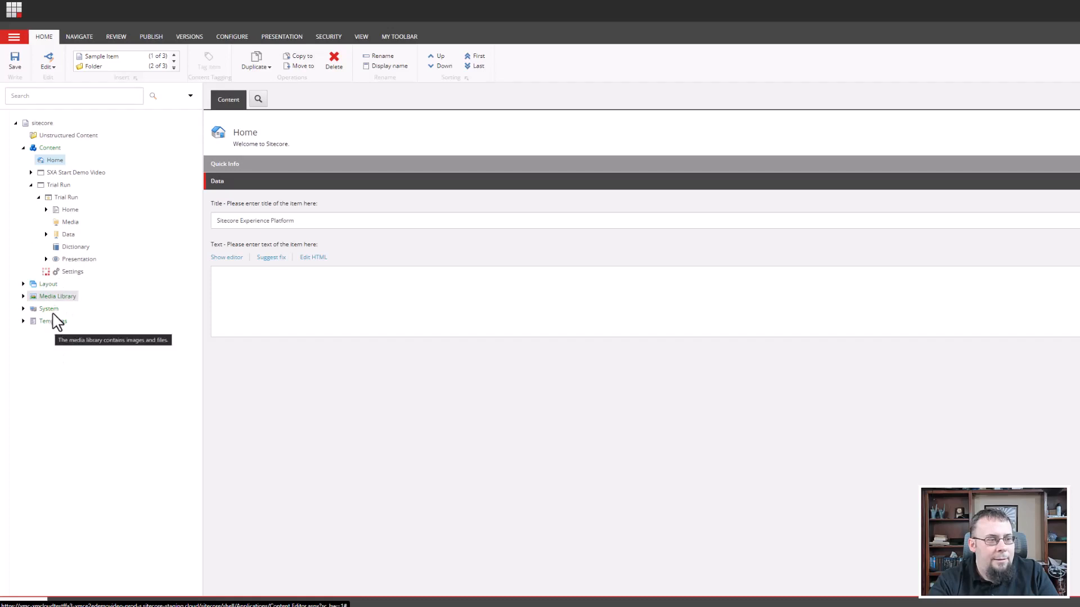
{"action": "left_click", "coordinate": [55, 309]}
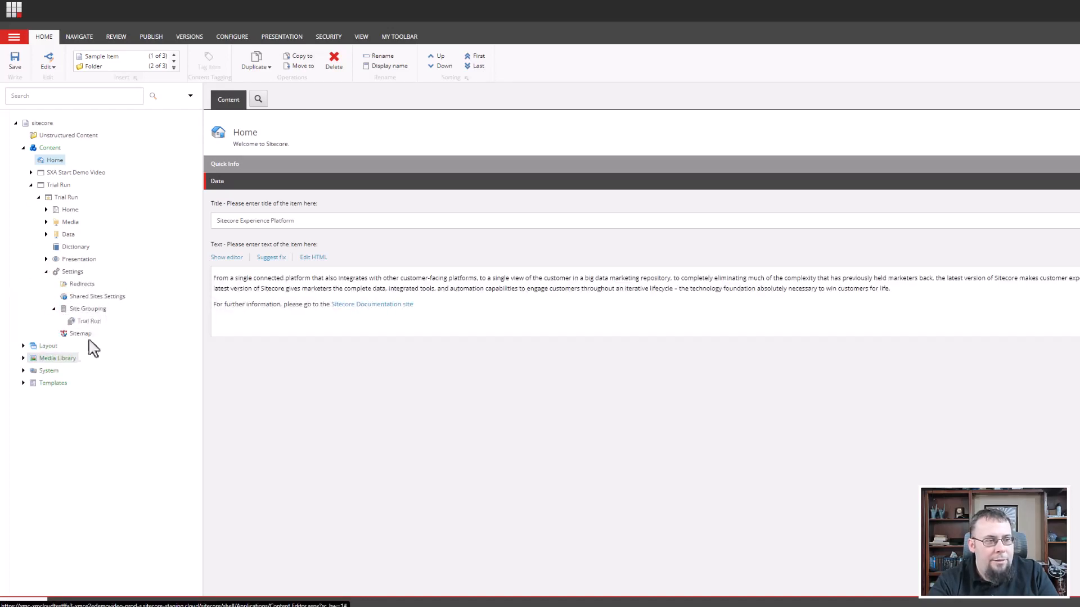
{"action": "left_click", "coordinate": [87, 323]}
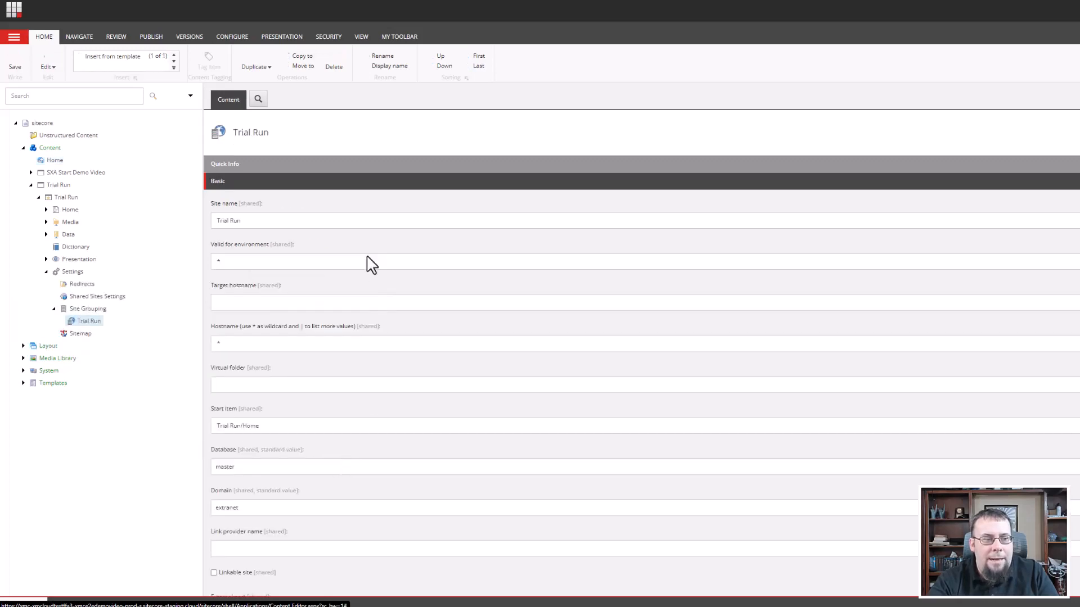
Inspect the Point of sale name and value in the Trial Run site definition's settings
{"action": "scroll", "coordinate": [356, 312], "scroll_direction": "down", "scroll_amount": 7}
{"action": "scroll", "coordinate": [363, 296], "scroll_direction": "down", "scroll_amount": 3}
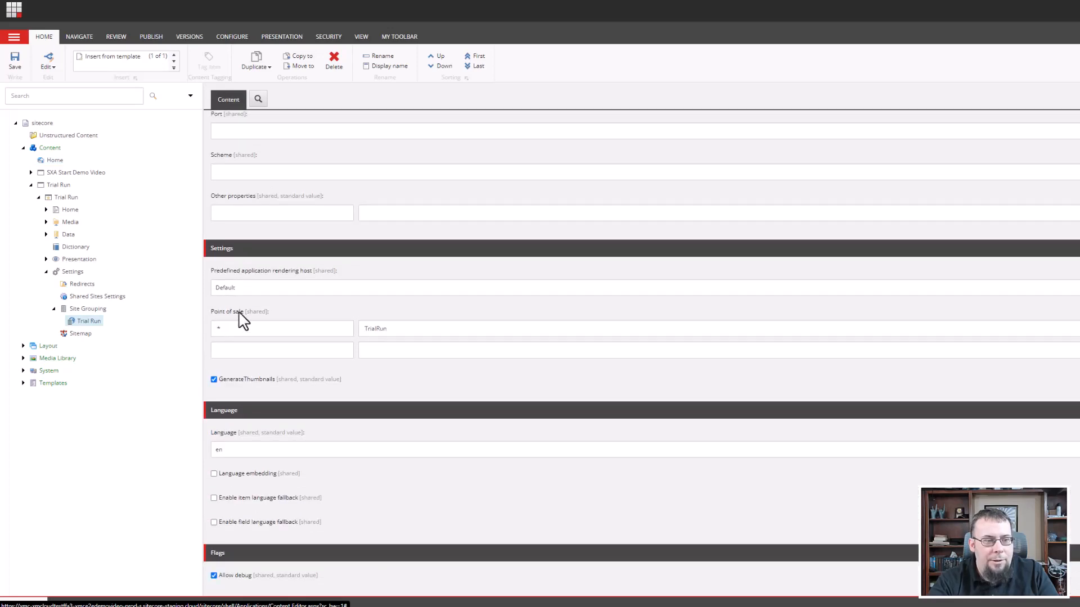
{"action": "double_click", "coordinate": [217, 330]}
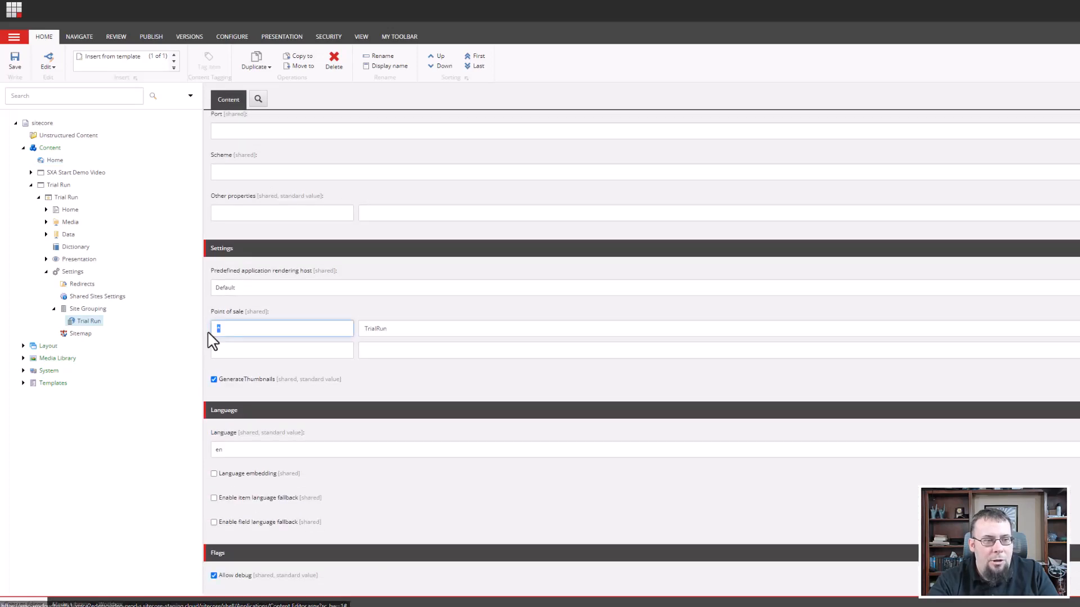
{"action": "left_click", "coordinate": [404, 332]}
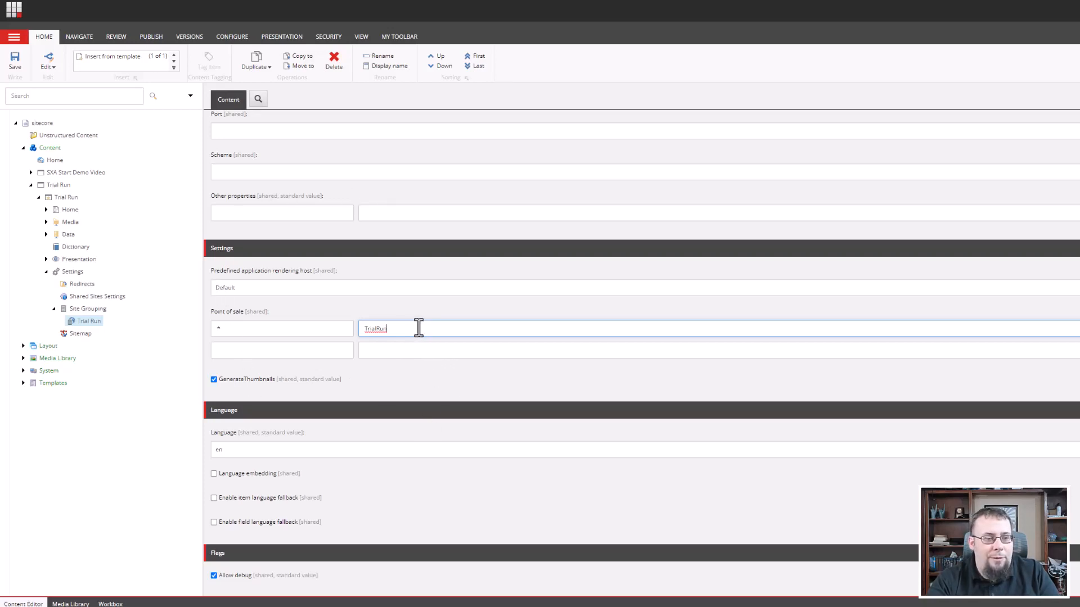
{"action": "left_click_drag", "start_coordinate": [414, 328], "coordinate": [357, 330]}
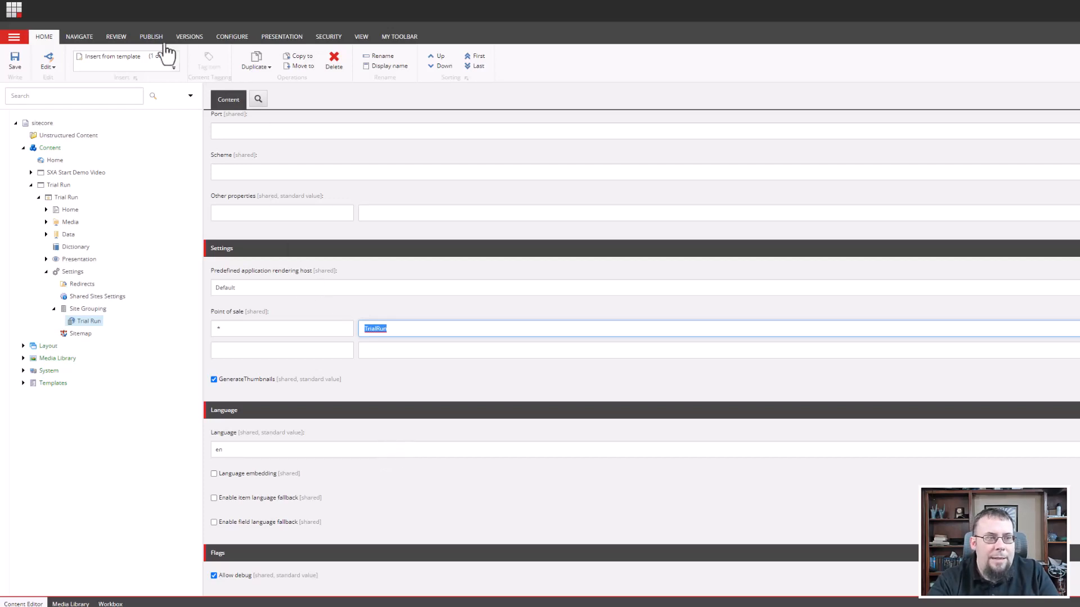
Publish the site to the Edge target in English using Smart publish
{"action": "left_click", "coordinate": [146, 37]}
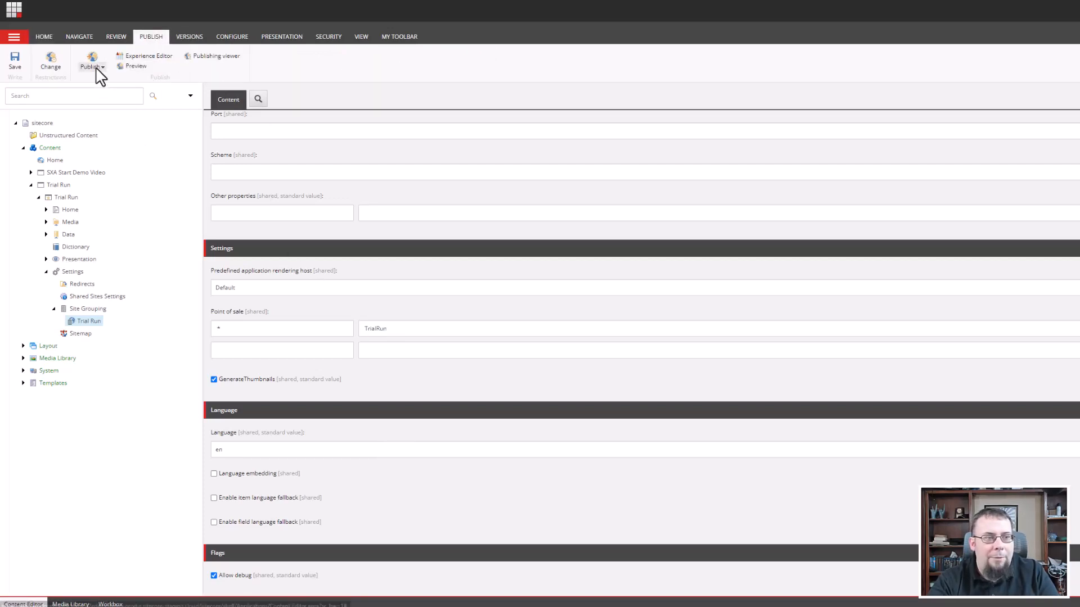
{"action": "left_click", "coordinate": [93, 67]}
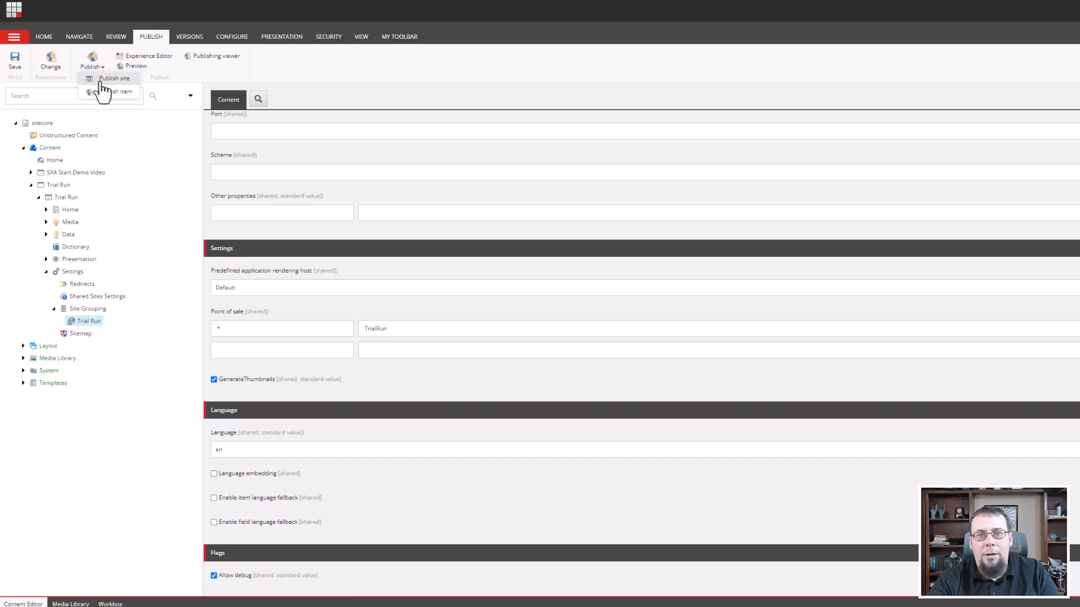
{"action": "left_click", "coordinate": [102, 83]}
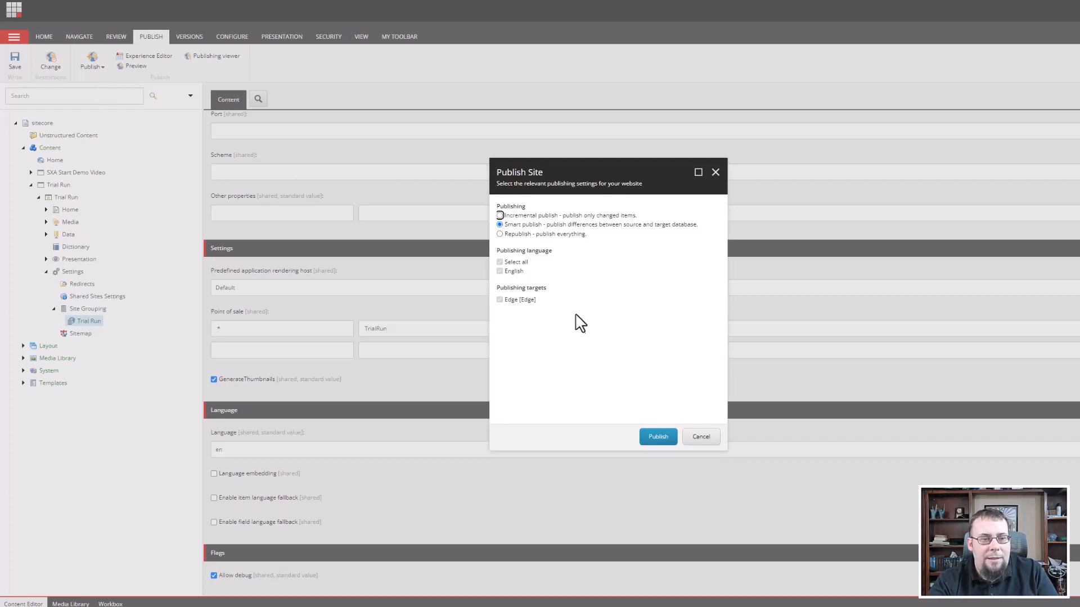
{"action": "left_click", "coordinate": [645, 443]}
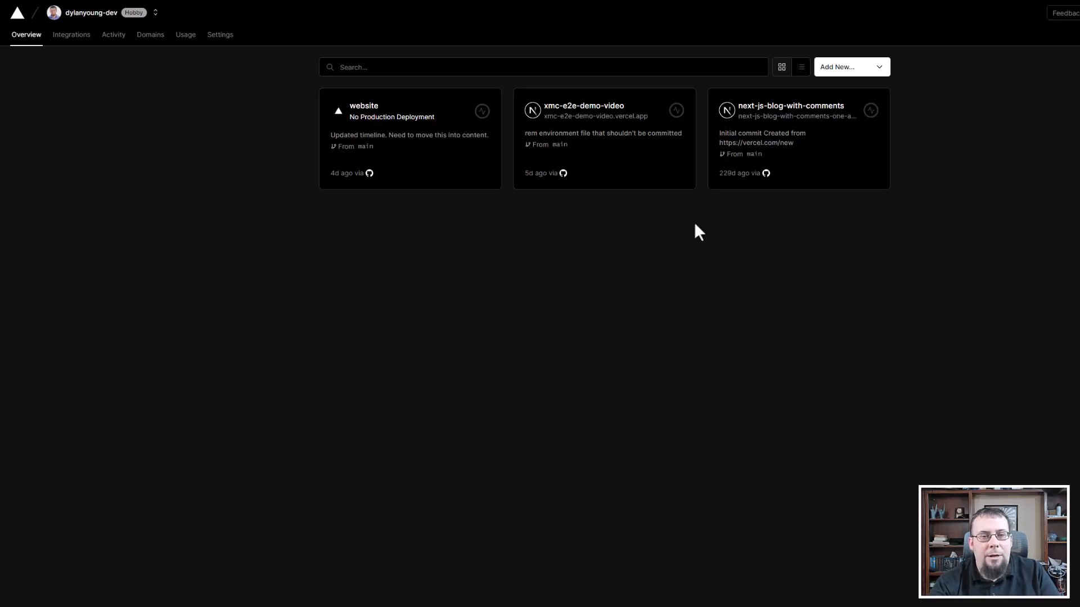
Start a new project in Vercel by importing the xmc-e2e-demo-video repository from GitHub
{"action": "left_click", "coordinate": [875, 69]}
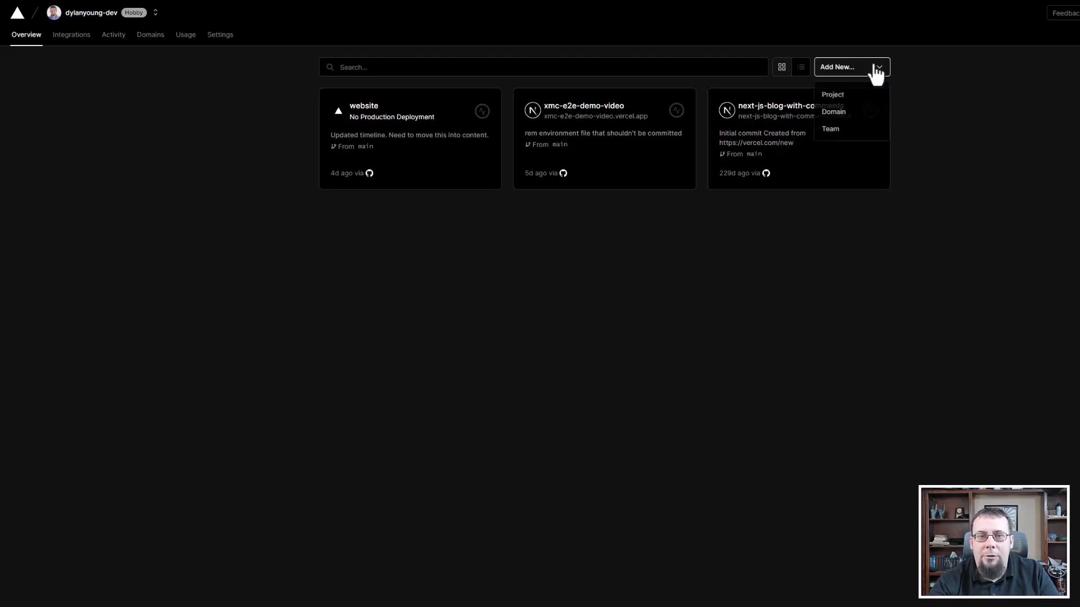
{"action": "left_click", "coordinate": [848, 94]}
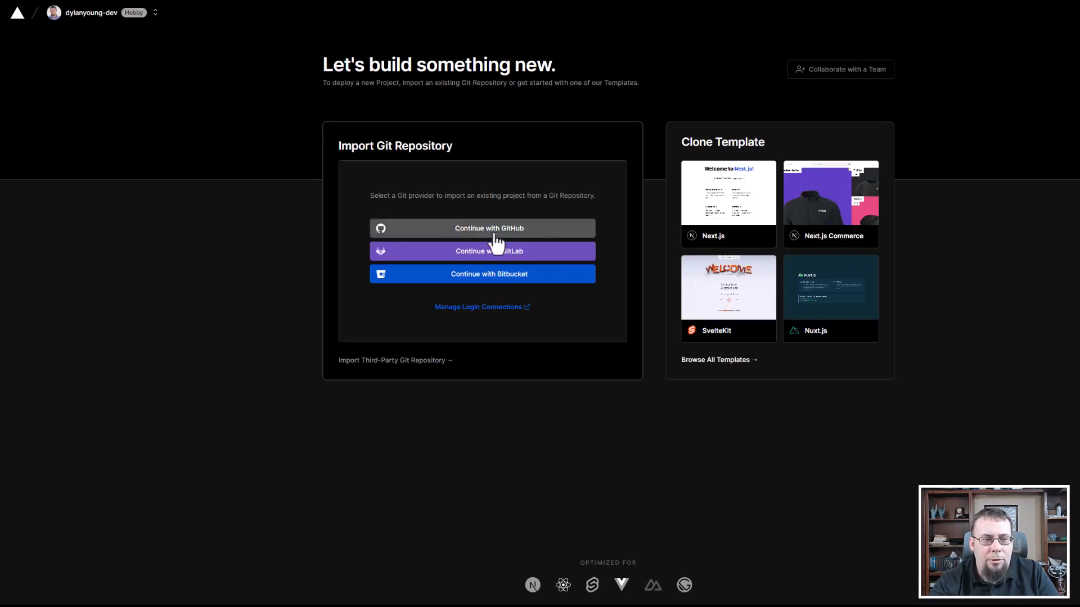
{"action": "left_click", "coordinate": [535, 239]}
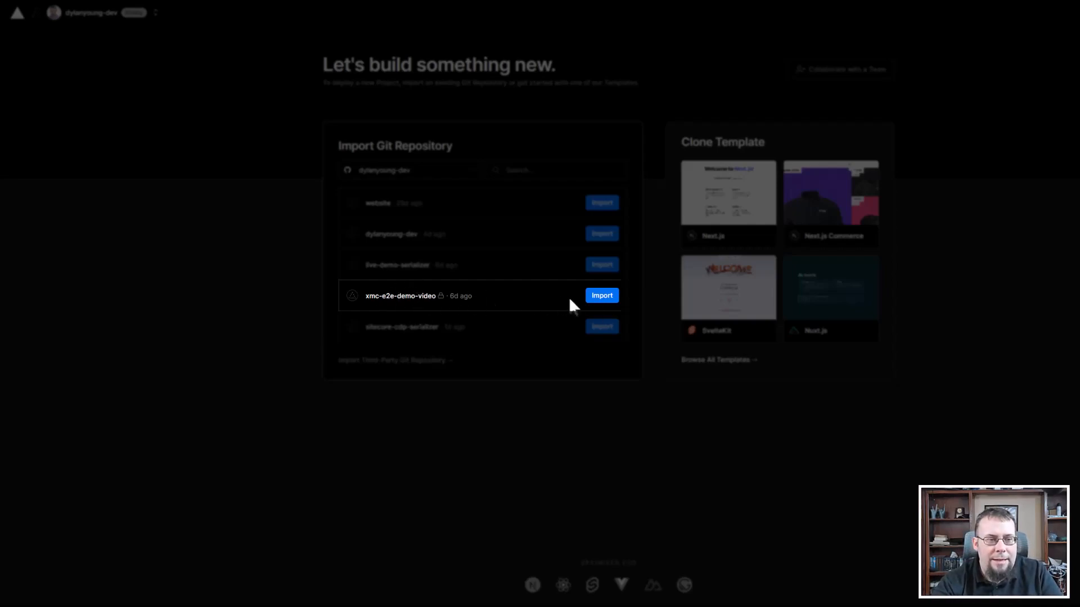
{"action": "left_click", "coordinate": [602, 296]}
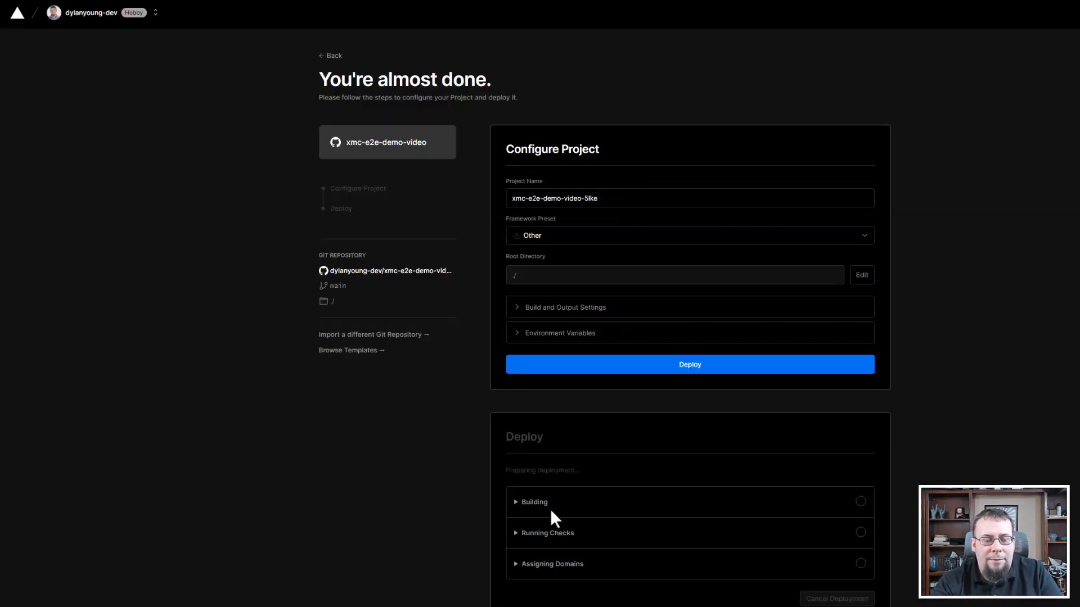
Set the project's framework preset to Next.js and its root directory to src/sxastarter
{"action": "left_click", "coordinate": [559, 238]}
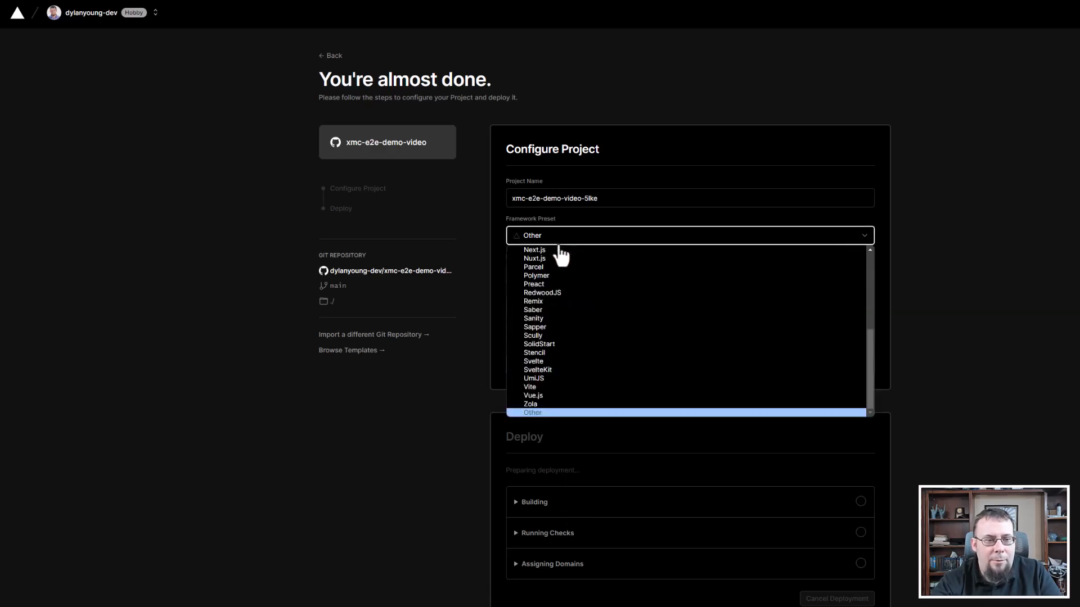
{"action": "left_click", "coordinate": [542, 248]}
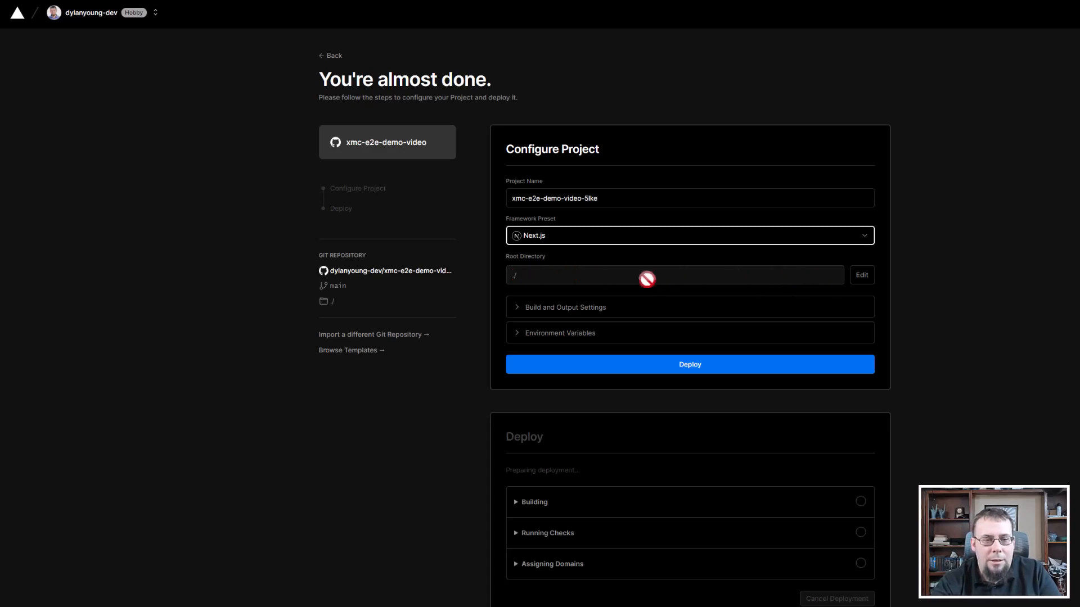
{"action": "left_click", "coordinate": [866, 282]}
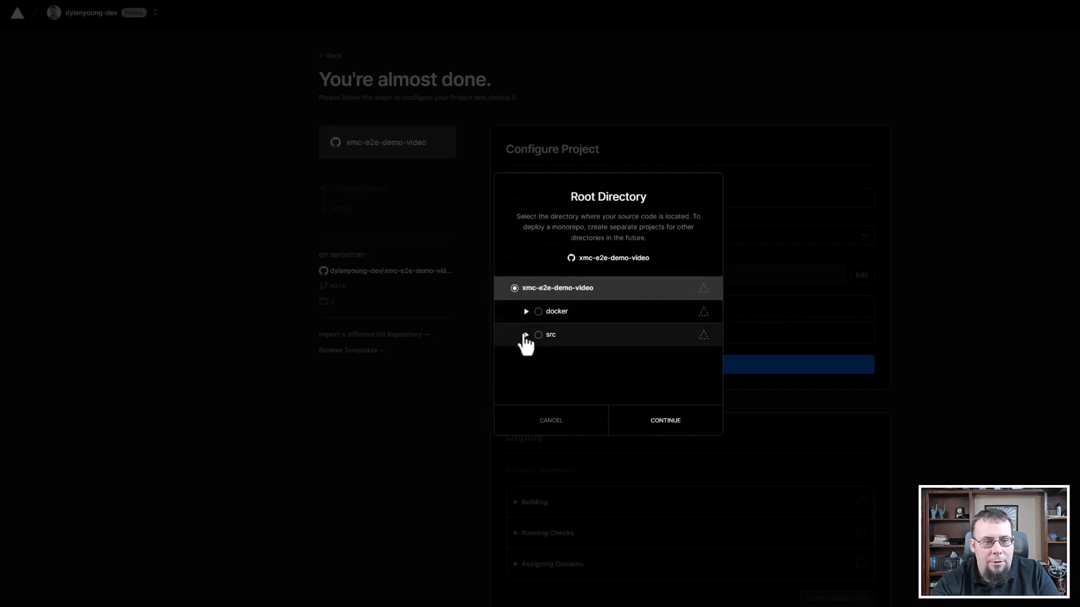
{"action": "left_click", "coordinate": [525, 335]}
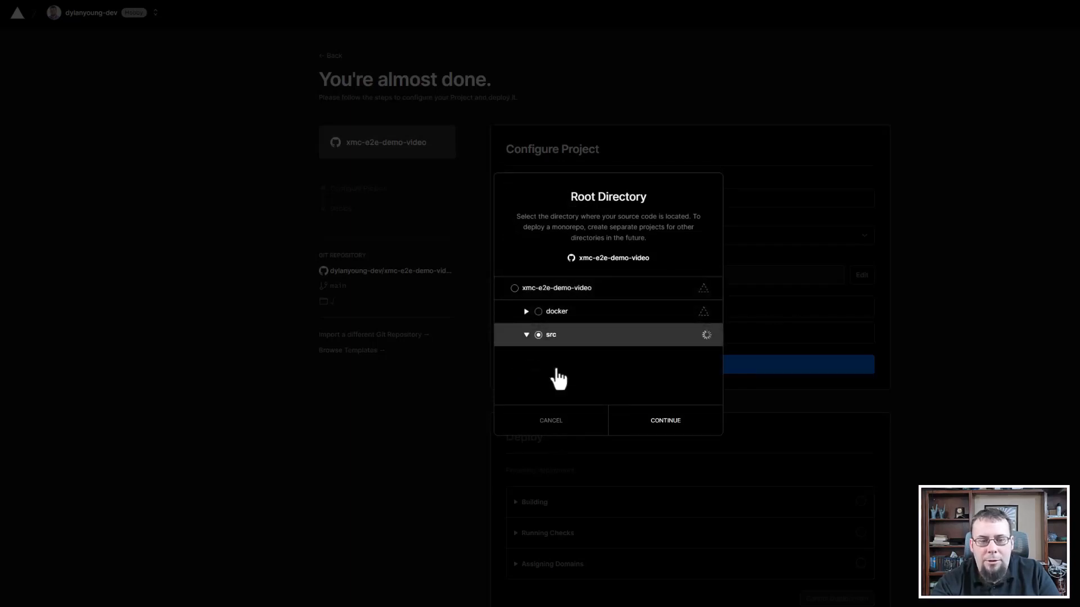
{"action": "scroll", "coordinate": [581, 366], "scroll_direction": "down", "scroll_amount": 1}
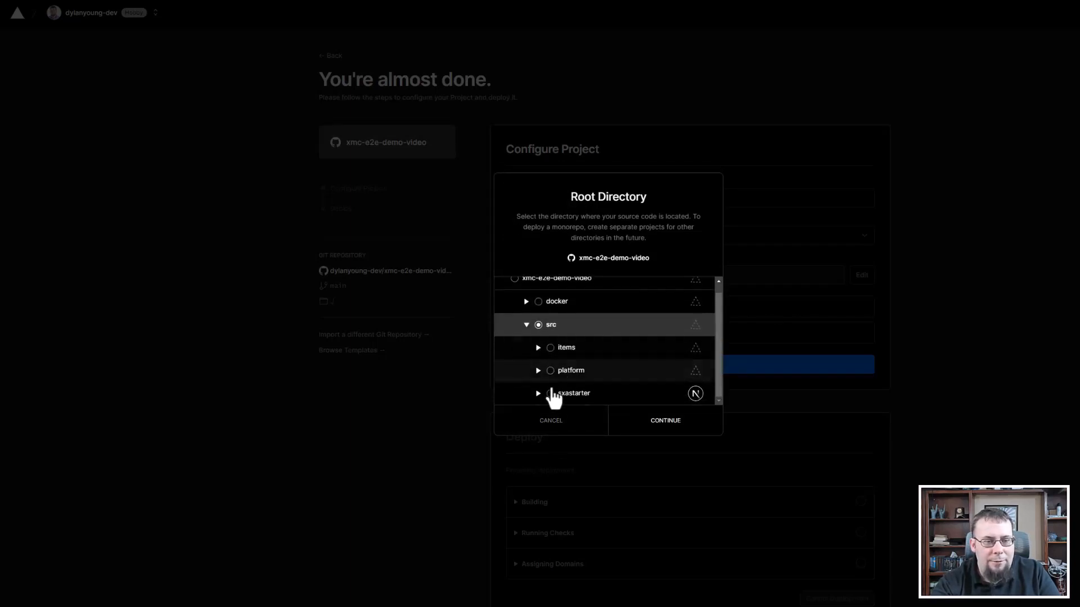
{"action": "left_click", "coordinate": [554, 398]}
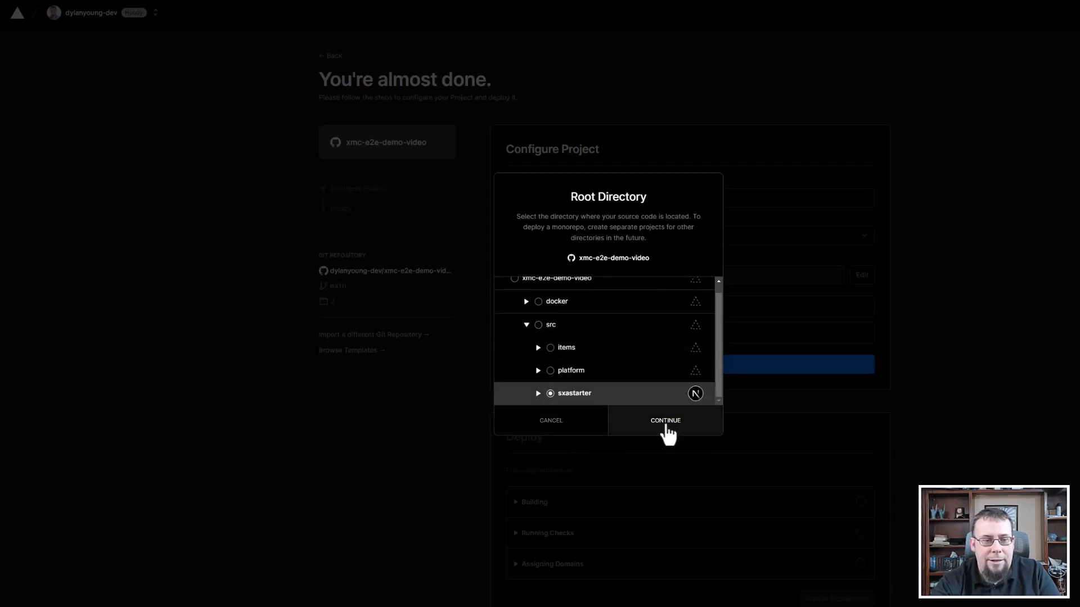
{"action": "left_click", "coordinate": [666, 422]}
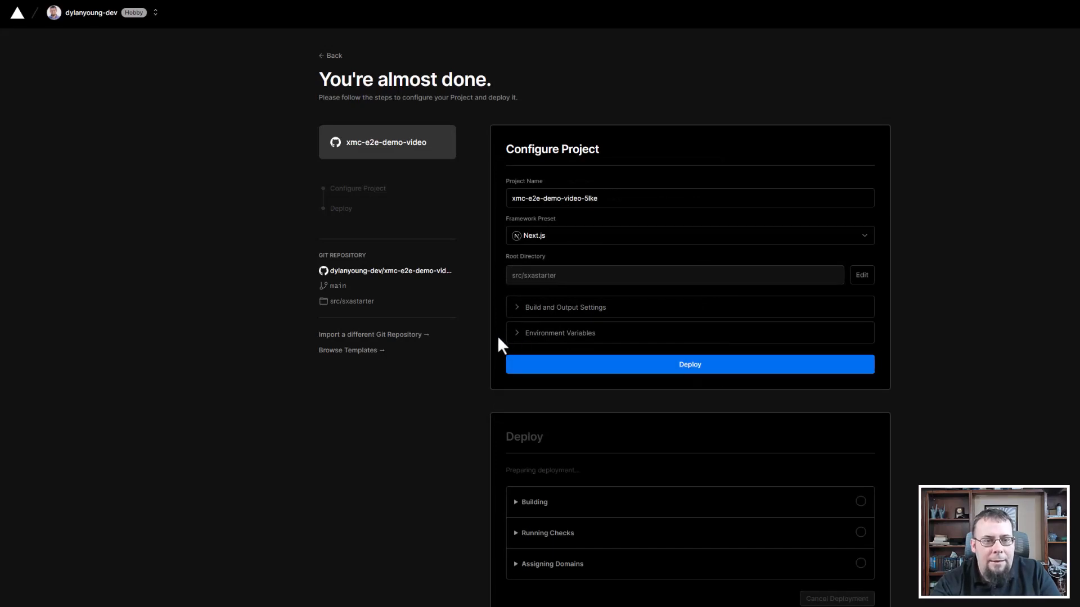
Add the environment variables JSS_APP_NAME with value Trial Run and GRAPH_QL_ENDPOINT with the GraphQL endpoint address
{"action": "left_click", "coordinate": [520, 338]}
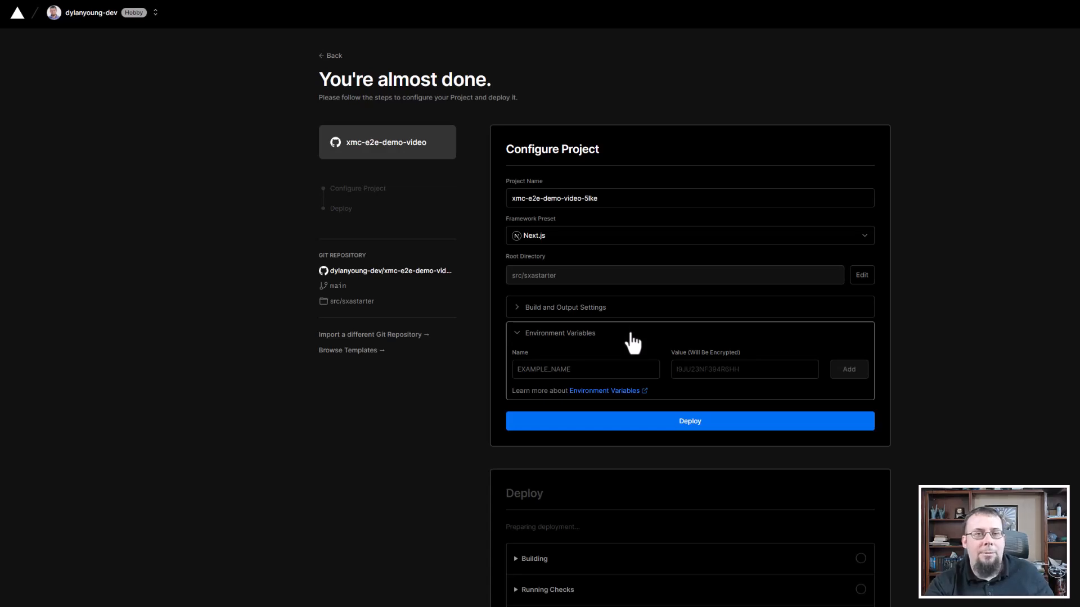
{"action": "left_click", "coordinate": [574, 371]}
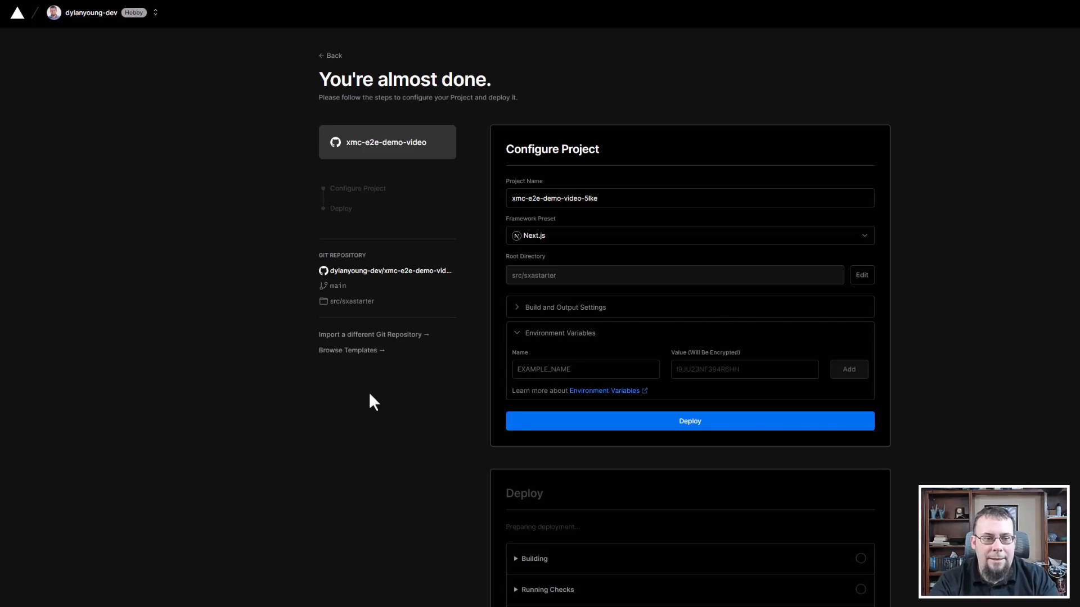
{"action": "left_click", "coordinate": [579, 370]}
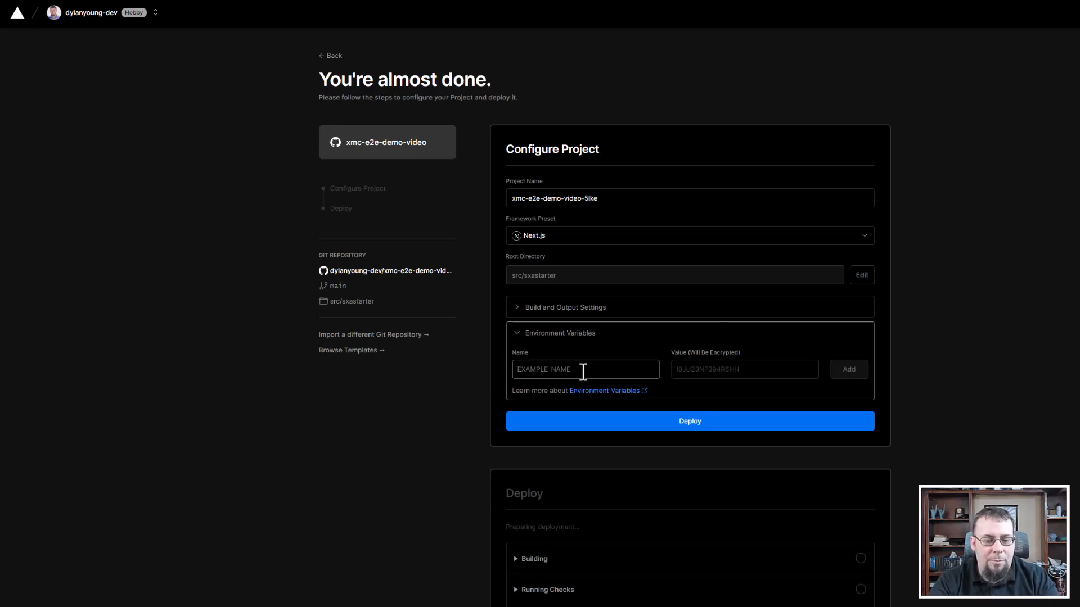
{"action": "key", "text": "ctrl+v"}
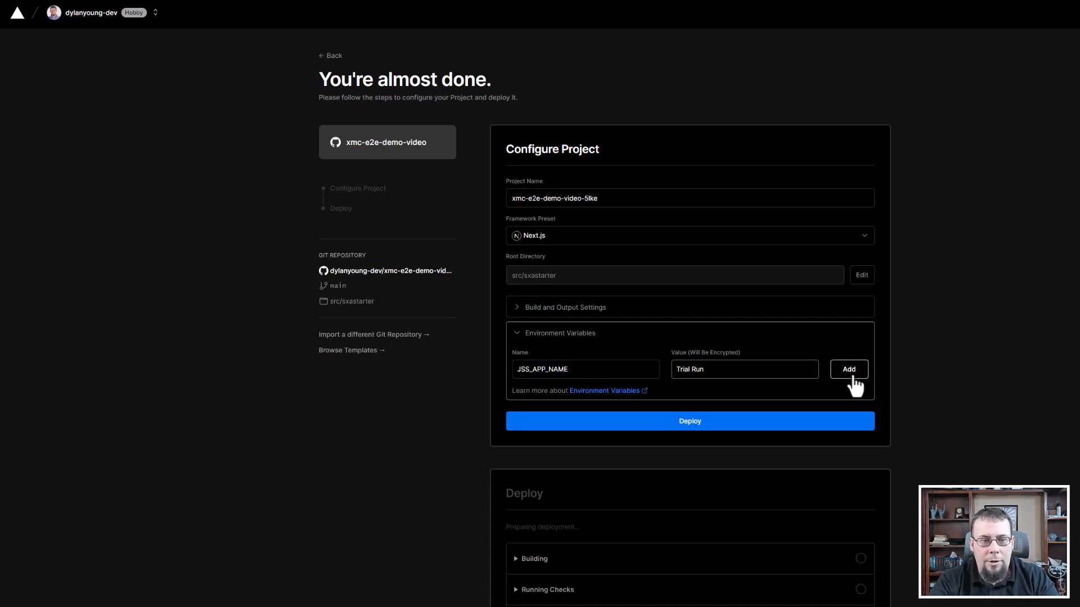
{"action": "left_click", "coordinate": [848, 371]}
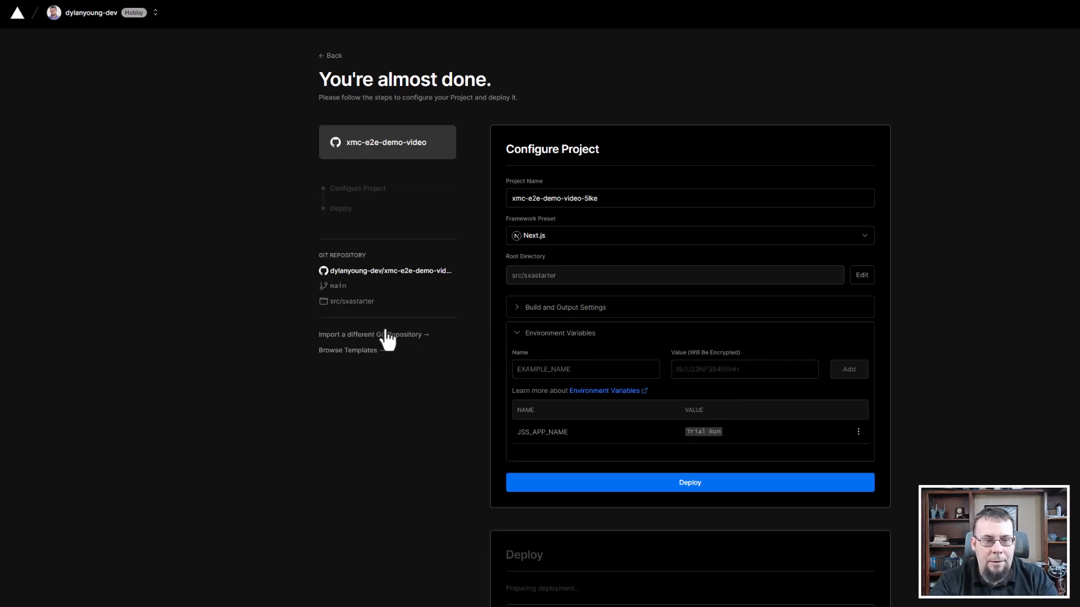
{"action": "type", "text": "GRAPH_QL_ENDPOINT"}
{"action": "left_click", "coordinate": [850, 382]}
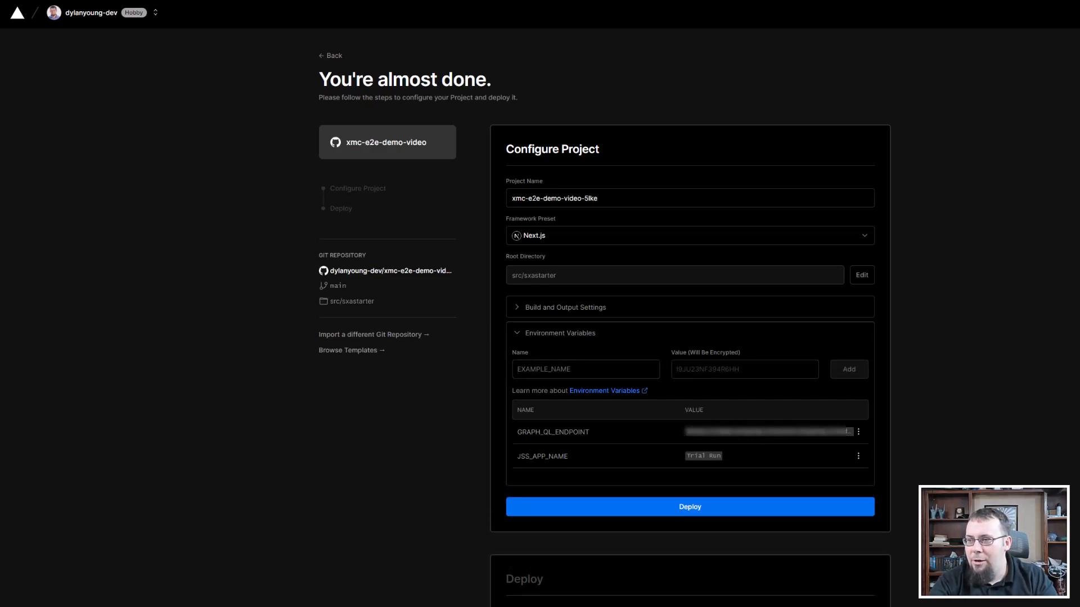
Add the environment variable FETCH_WITH with value GraphQL
{"action": "left_click", "coordinate": [604, 370]}
{"action": "type", "text": "FETCH_WITH"}
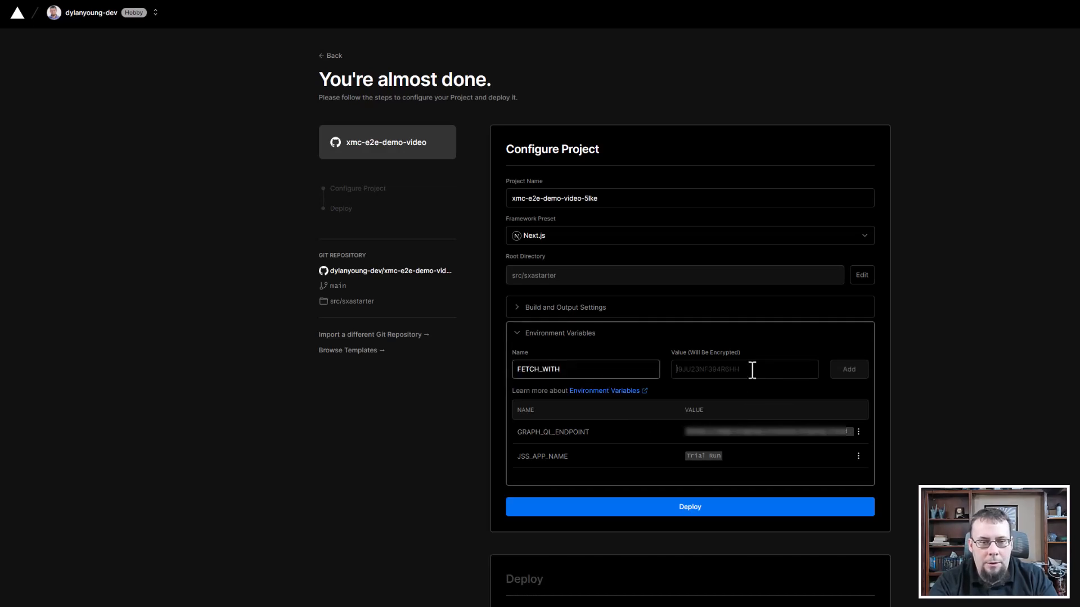
{"action": "left_click", "coordinate": [752, 370]}
{"action": "type", "text": "GraphQL"}
{"action": "left_click", "coordinate": [841, 369]}
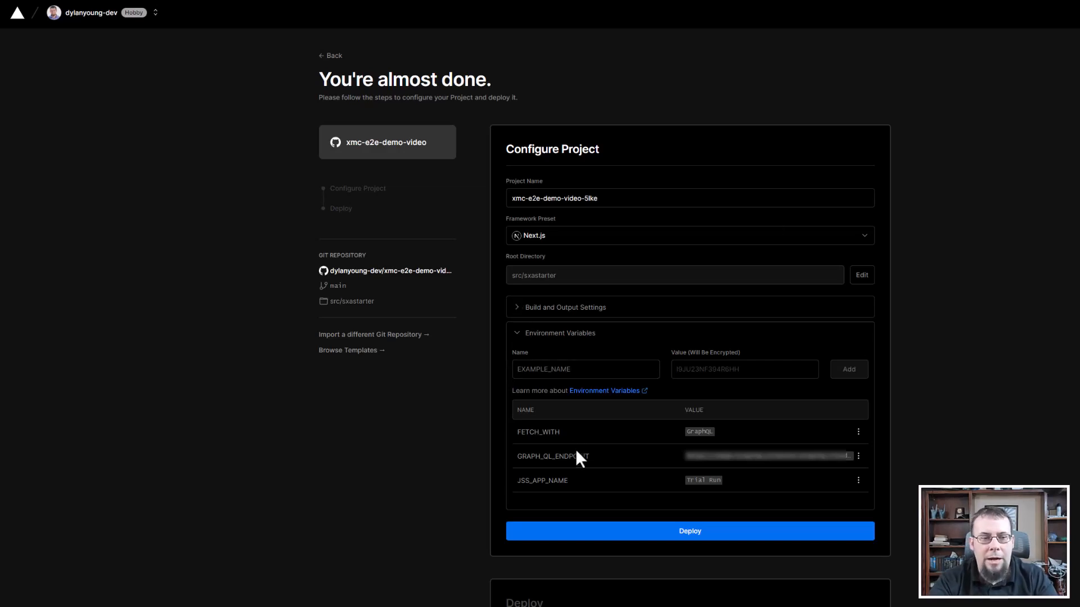
Add the environment variable SITECORE_API_KEY with the copied API key as its value
{"action": "left_click", "coordinate": [539, 370]}
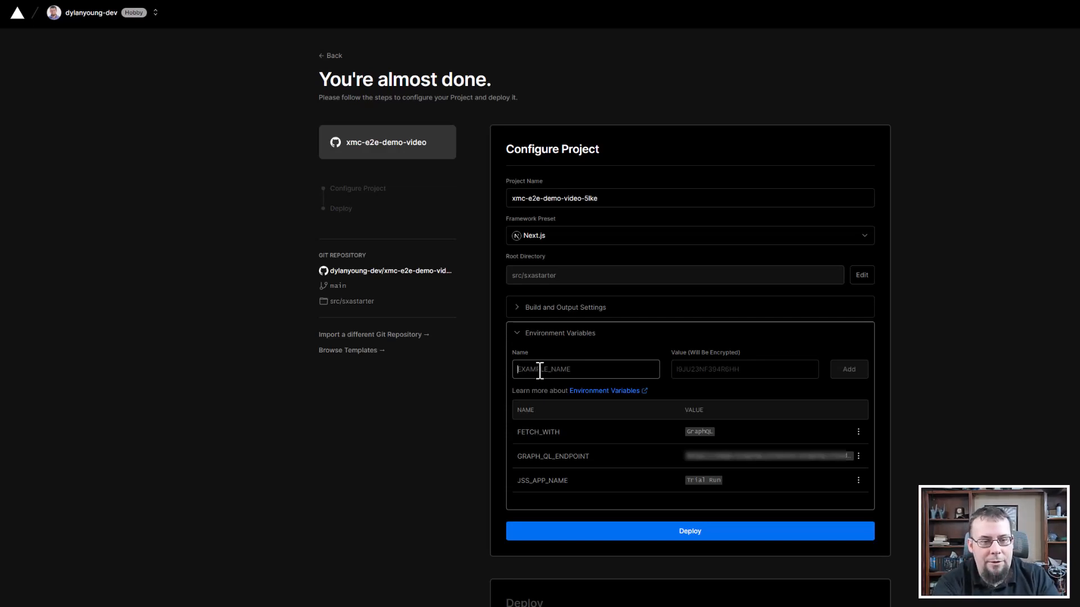
{"action": "type", "text": "SIT"}
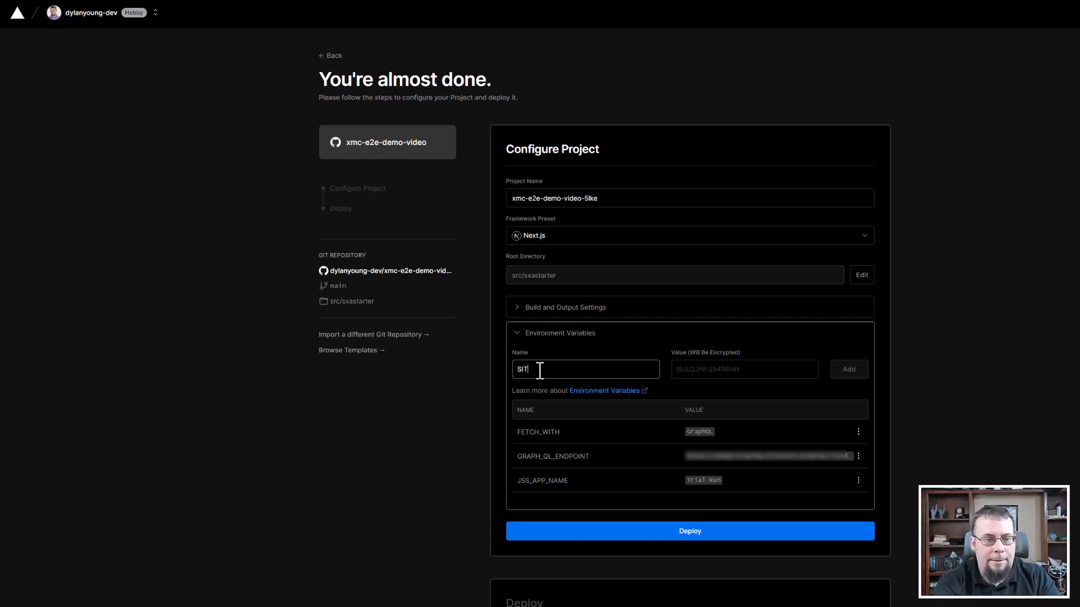
{"action": "type", "text": "ECORE_API"}
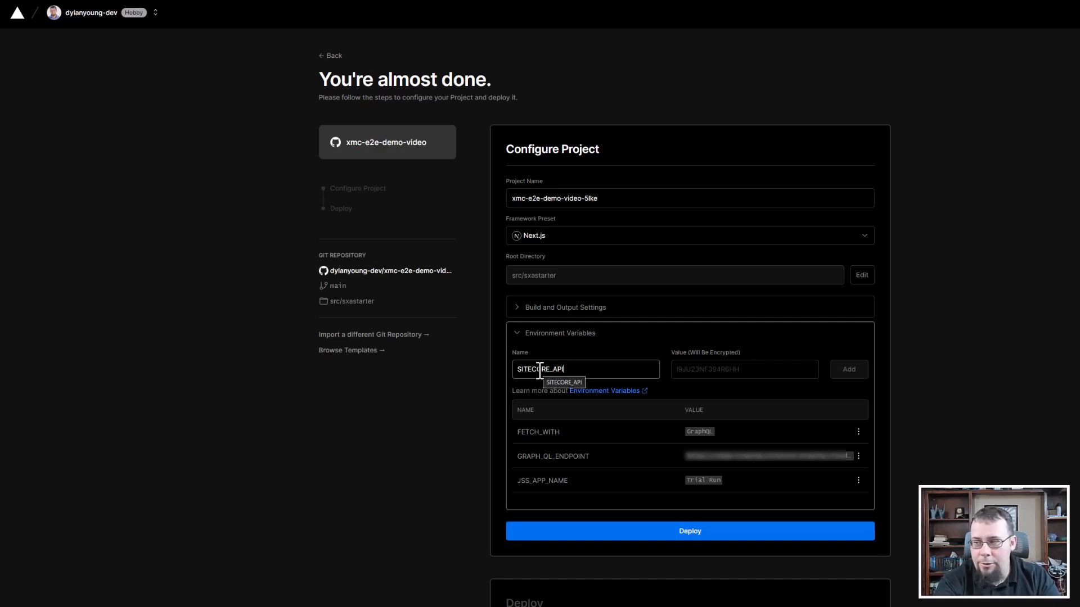
{"action": "type", "text": "_KEY"}
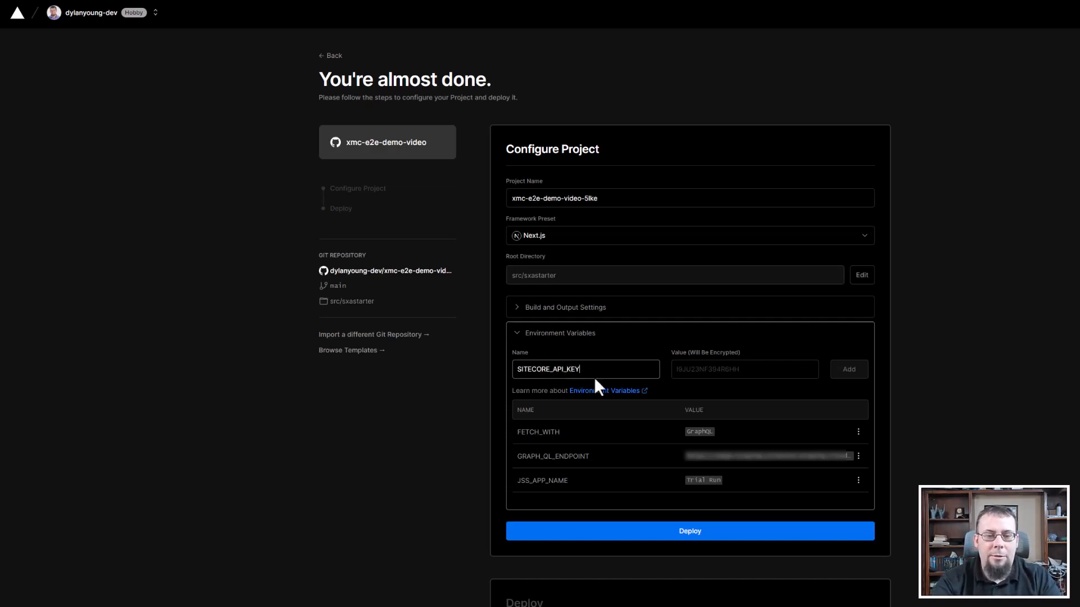
{"action": "left_click", "coordinate": [701, 366]}
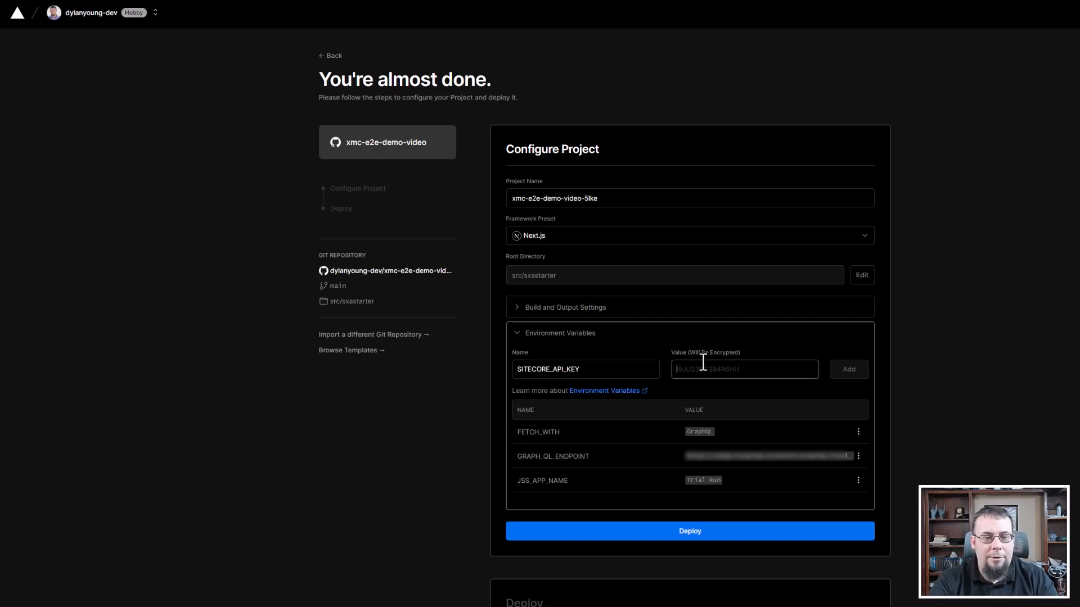
{"action": "key", "text": "ctrl+v"}
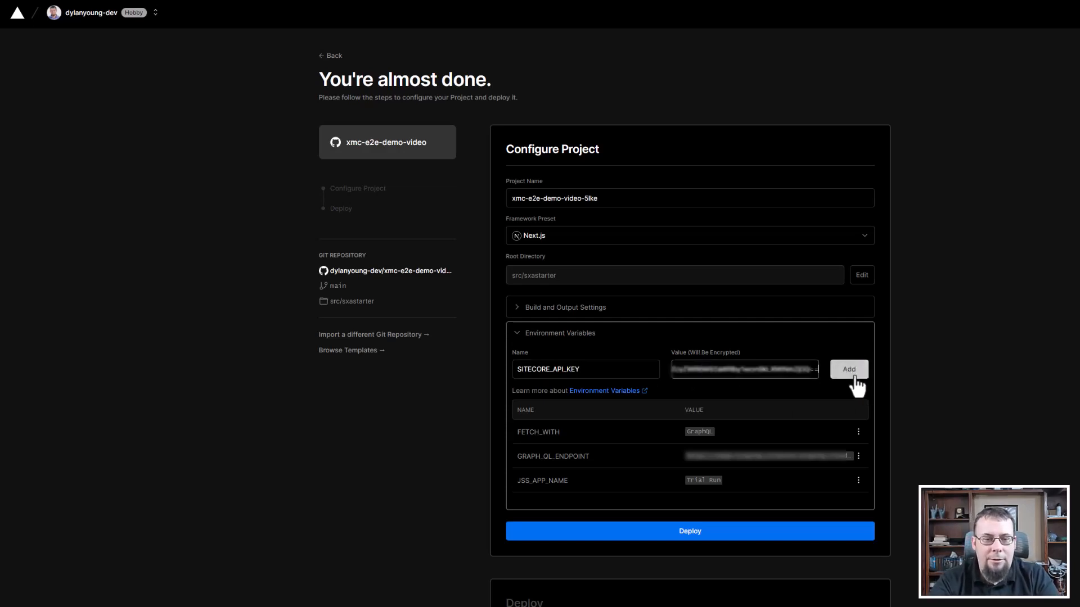
{"action": "left_click", "coordinate": [855, 378]}
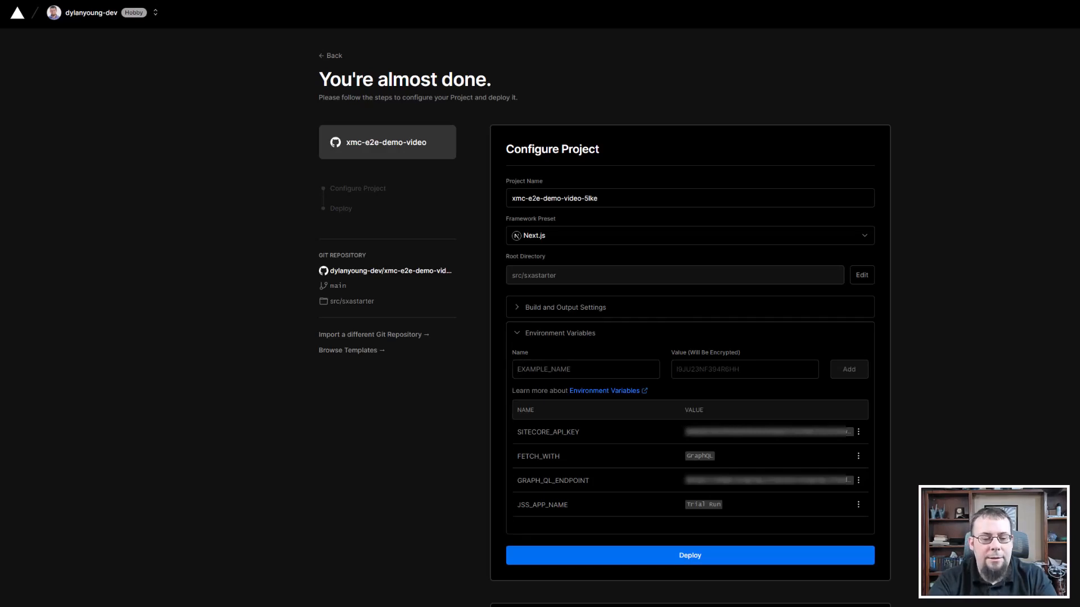
Add the environment variable NEXT_PUBLIC_CDP_POINTOFSALE with value TrialRun
{"action": "left_click", "coordinate": [573, 371]}
{"action": "type", "text": "NEXT_PUBLIC_CDP_POINTOFSALE"}
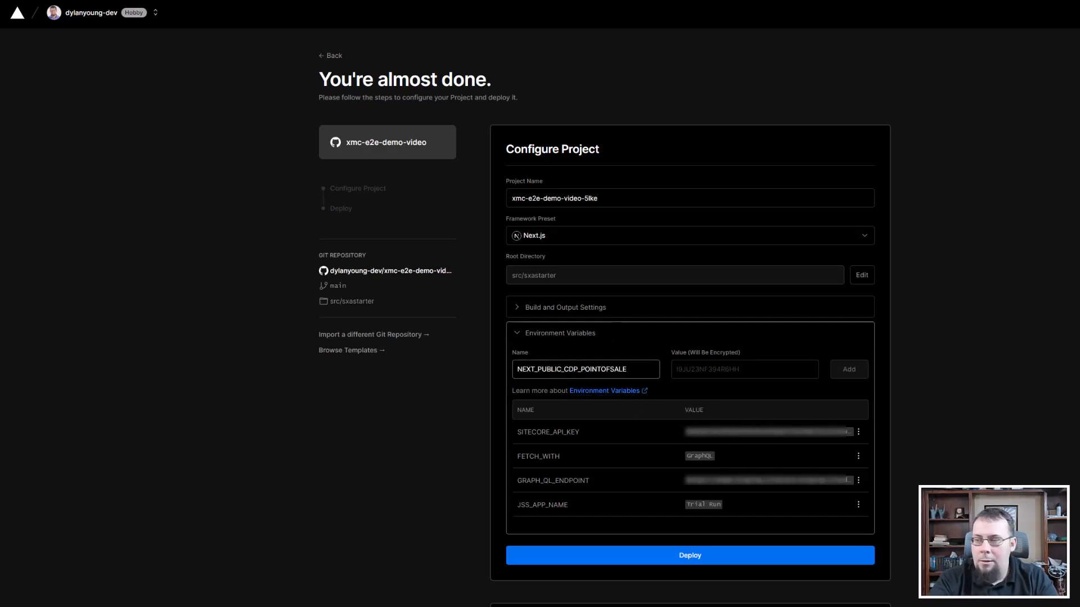
{"action": "left_click", "coordinate": [720, 371]}
{"action": "type", "text": "Tr"}
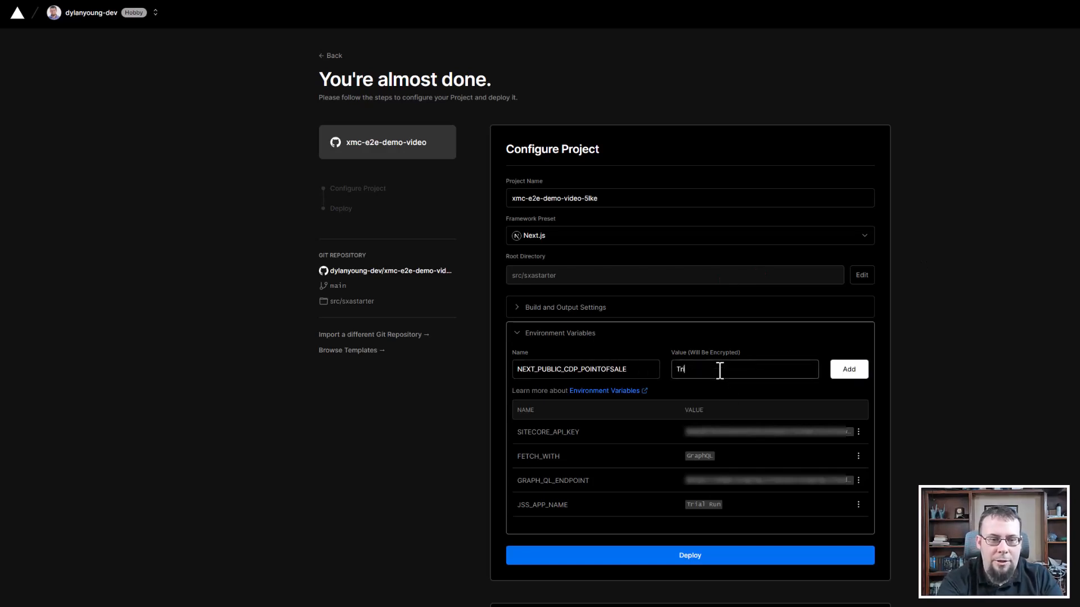
{"action": "type", "text": "ialRun"}
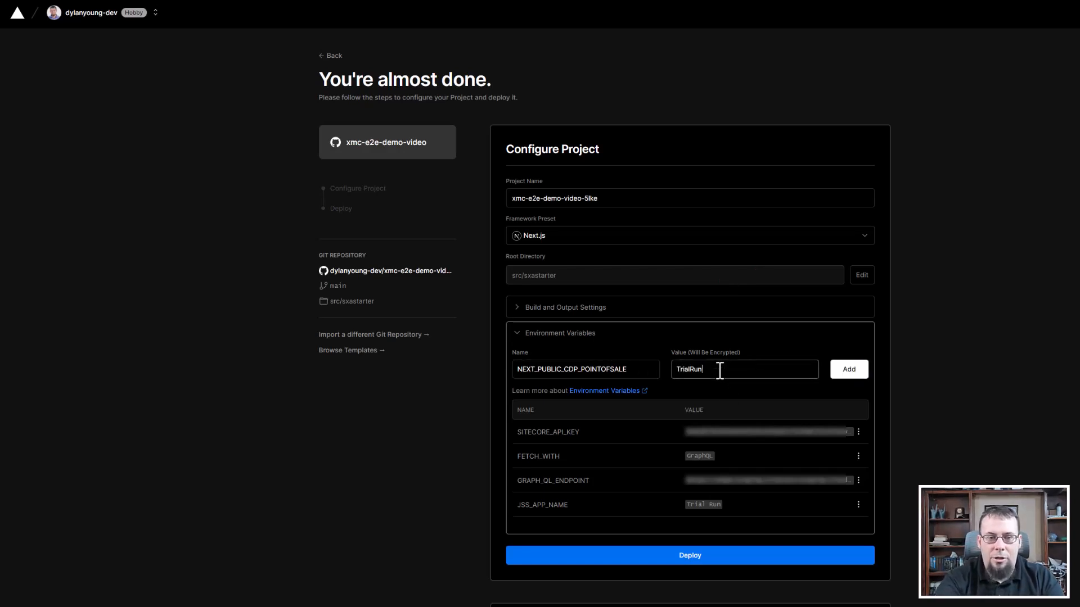
{"action": "left_click", "coordinate": [860, 372]}
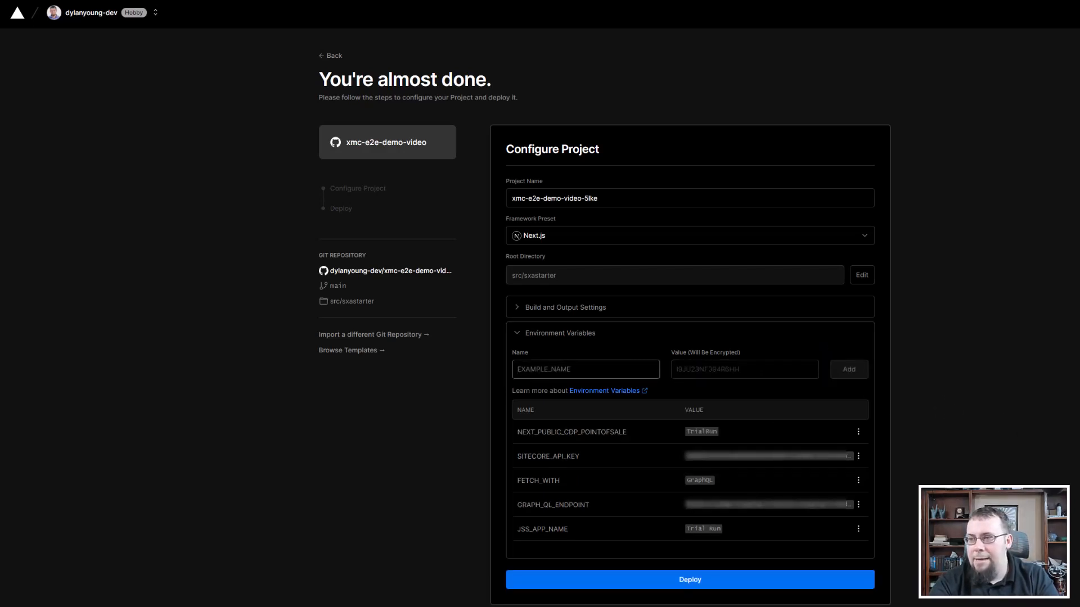
Add the environment variable NEXT_PUBLIC_CDP_CLIENT_KEY with the copied client key as its value
{"action": "left_click", "coordinate": [579, 374]}
{"action": "type", "text": "NEXT_PUBLIC_CDP_CLIENT_KEY"}
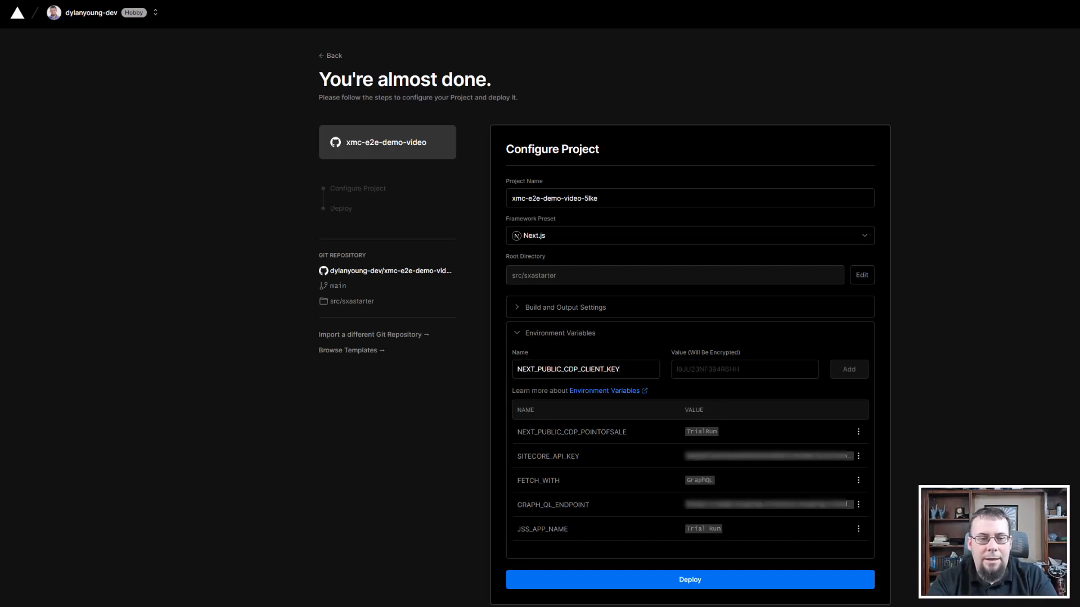
{"action": "left_click", "coordinate": [736, 369]}
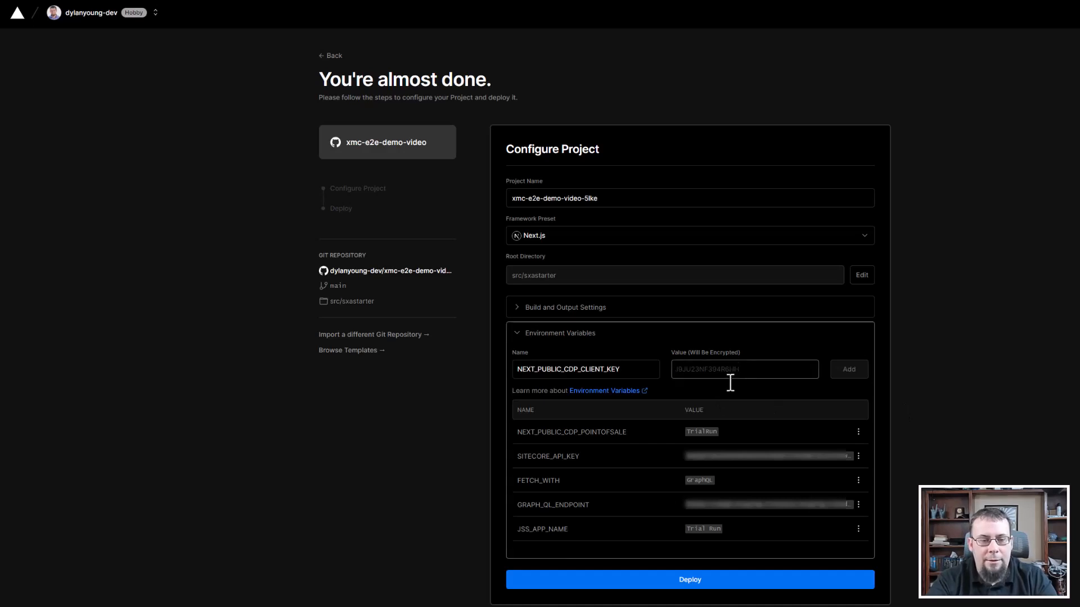
{"action": "key", "text": "ctrl+v"}
{"action": "left_click", "coordinate": [861, 370]}
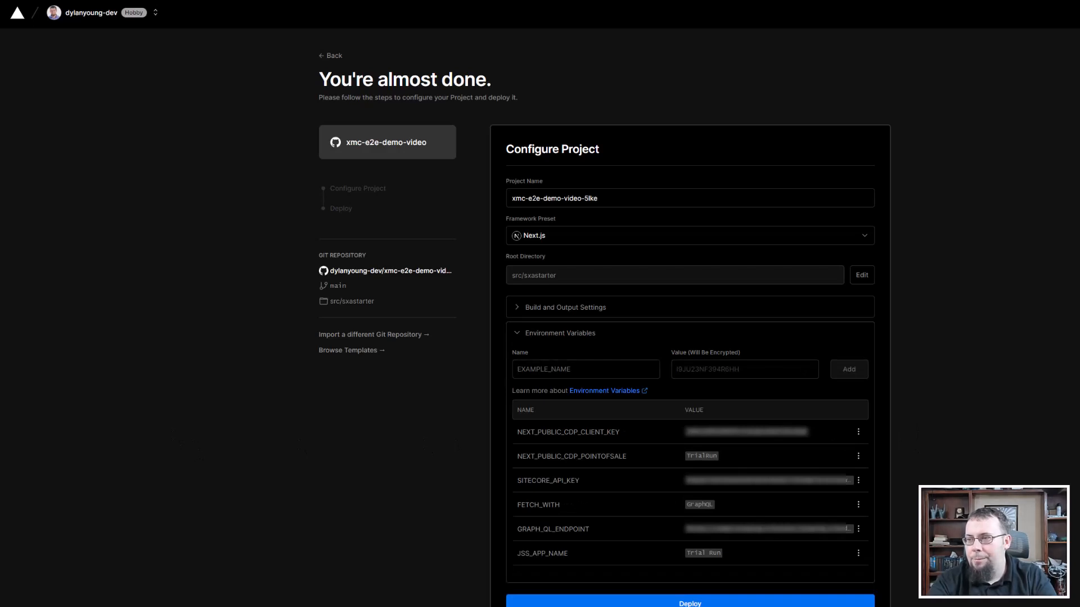
{"action": "left_click", "coordinate": [551, 370]}
{"action": "type", "text": "NEXT_PUBLIC_CDP_TARGET_URL"}
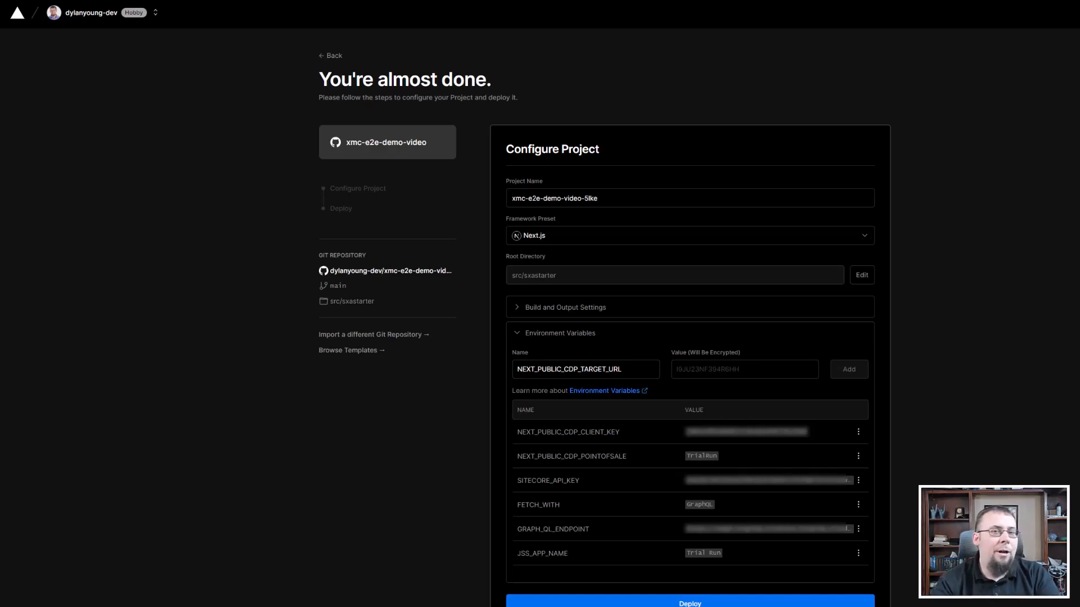
{"action": "left_click", "coordinate": [693, 371]}
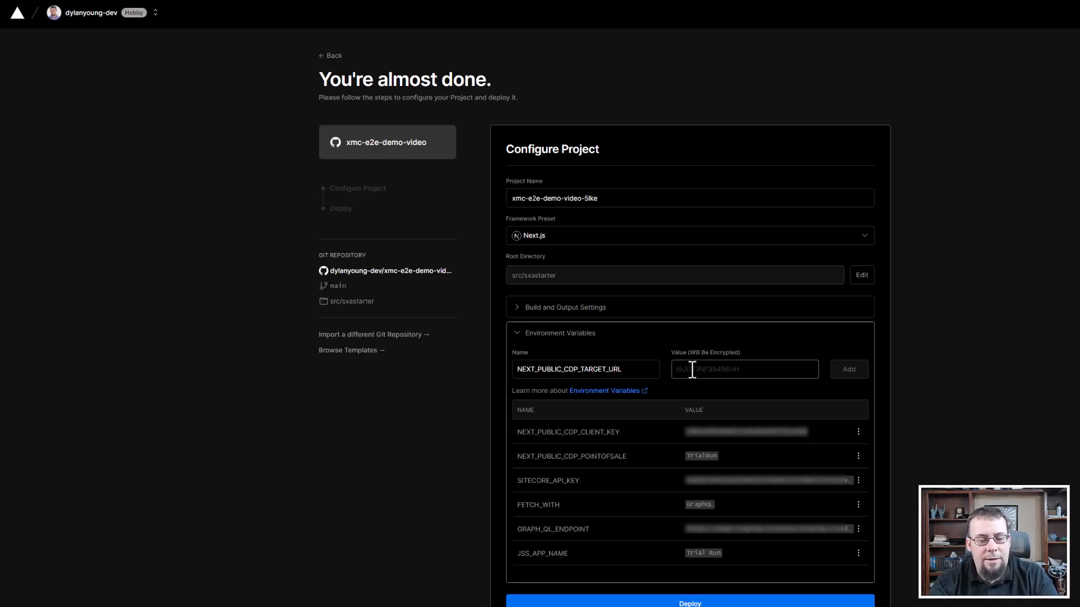
{"action": "type", "text": "https://api-engage-us.sitecorecloud.io"}
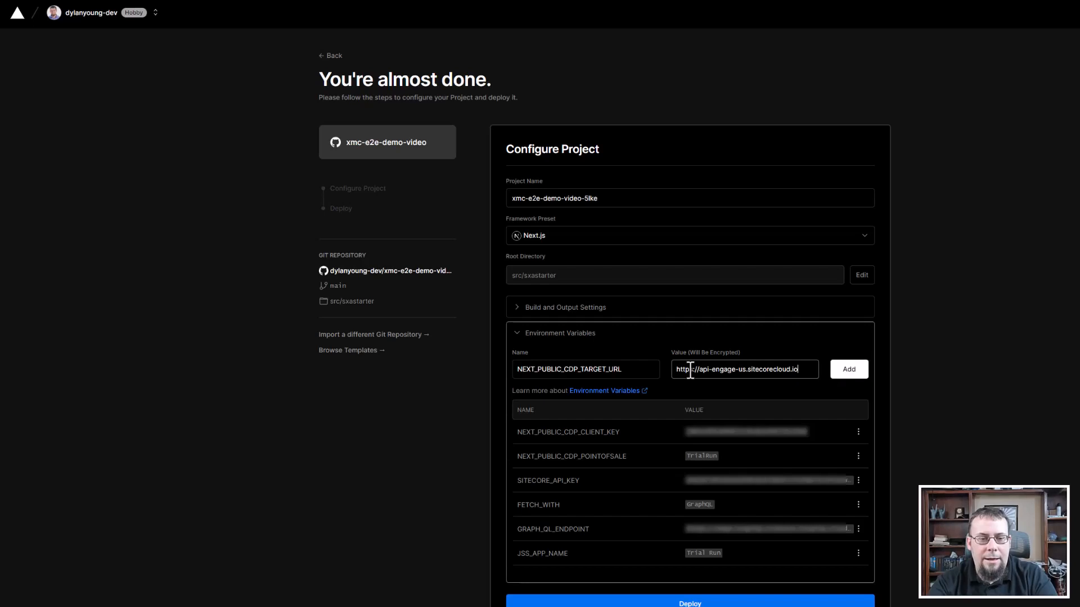
{"action": "left_click", "coordinate": [843, 373]}
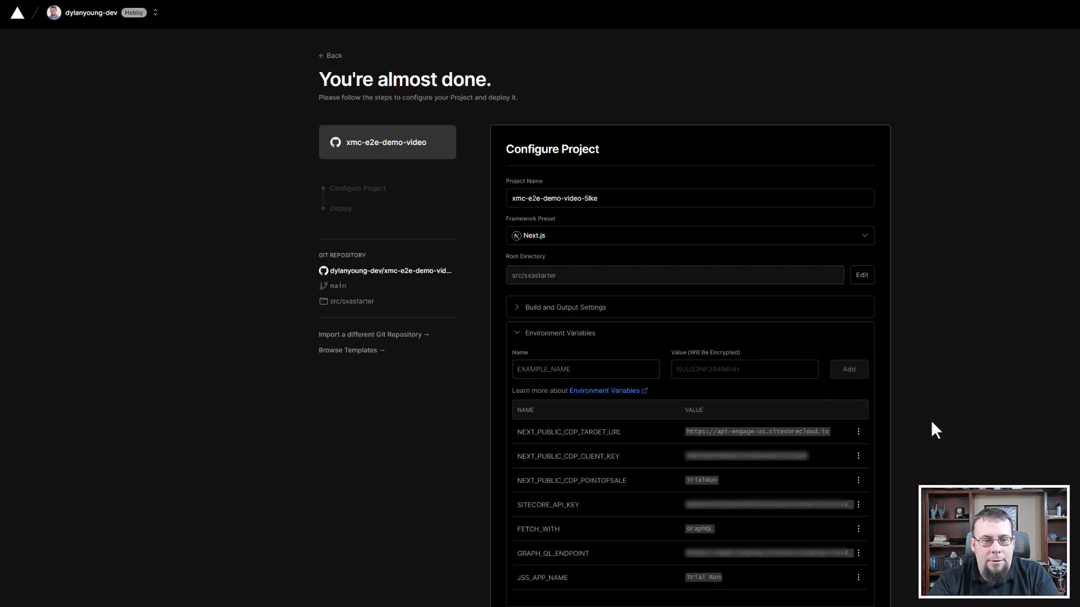
Deploy the configured project and open the deployed site once the build completes
{"action": "scroll", "coordinate": [928, 430], "scroll_direction": "down", "scroll_amount": 2}
{"action": "left_click", "coordinate": [675, 541]}
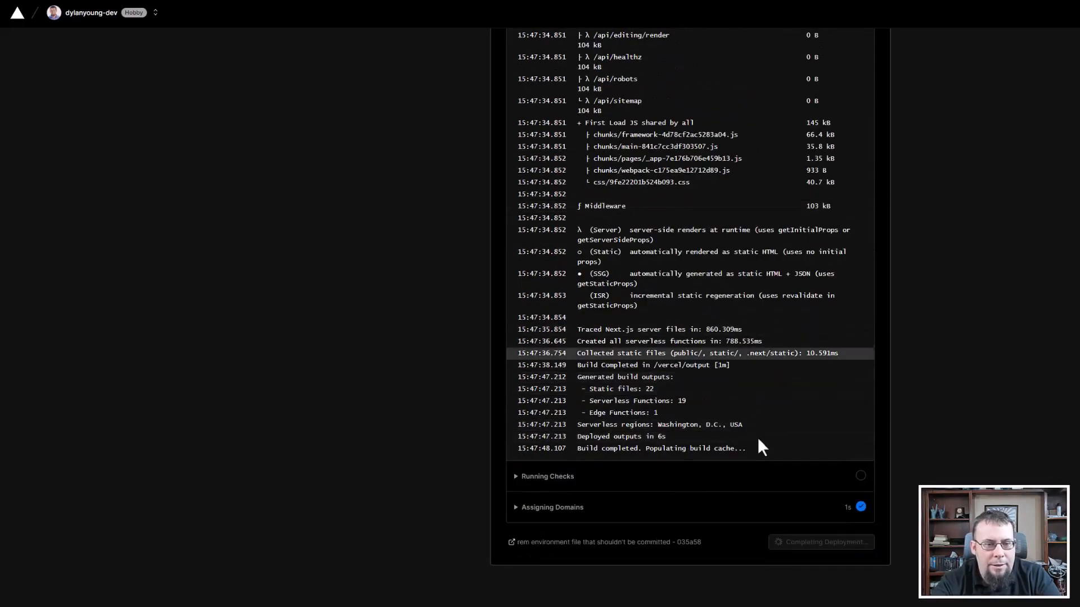
{"action": "scroll", "coordinate": [752, 437], "scroll_direction": "up", "scroll_amount": 5}
{"action": "scroll", "coordinate": [750, 444], "scroll_direction": "up", "scroll_amount": 15}
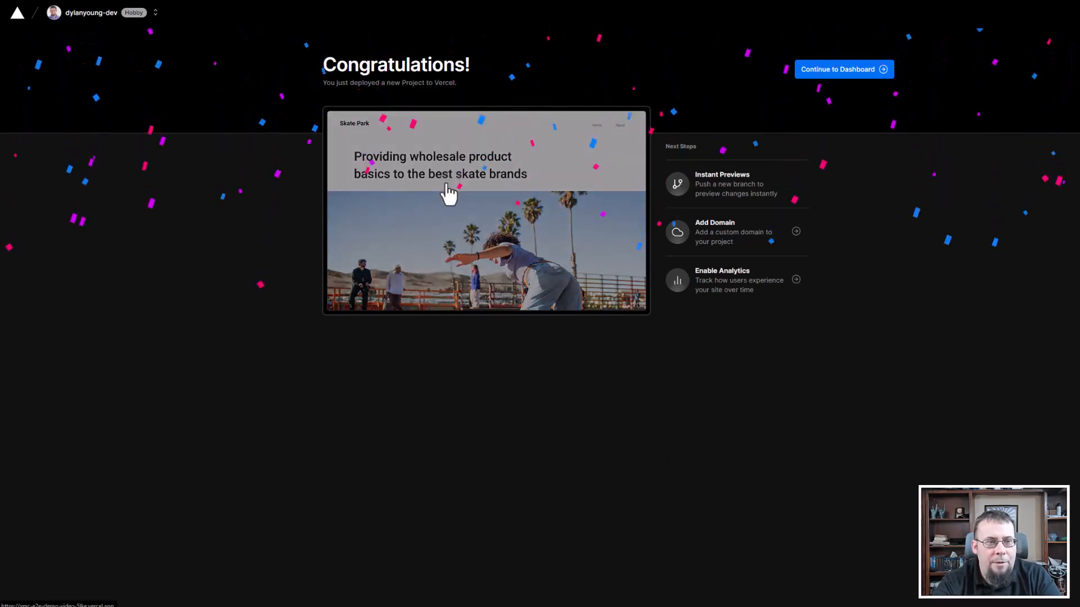
{"action": "left_click", "coordinate": [445, 201]}
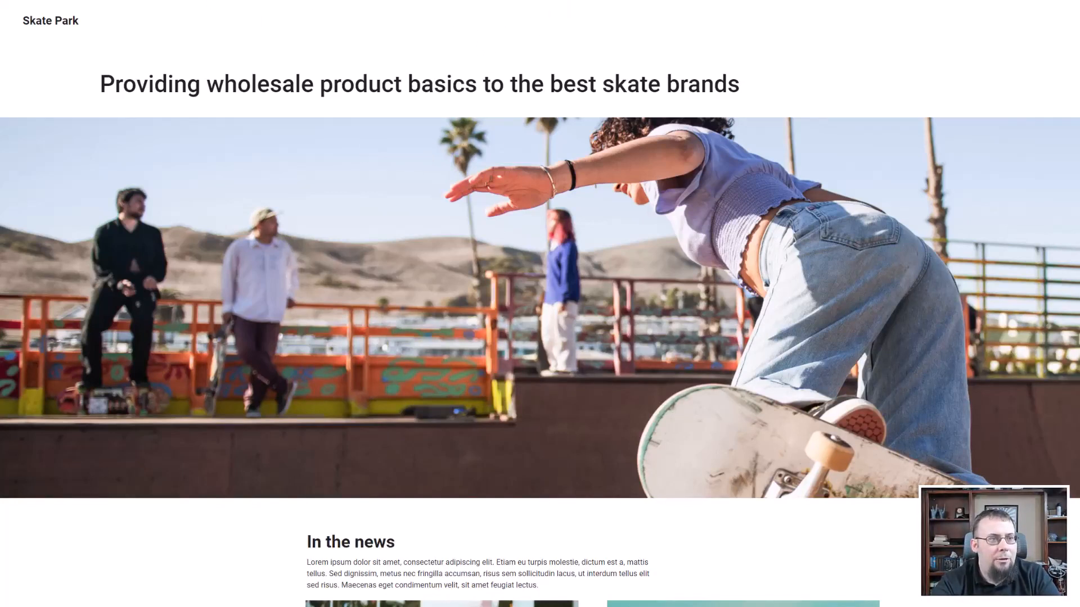
Switch to Sitecore Pages and start a new personalization page variant of the Home page named North America
{"action": "left_click", "coordinate": [112, 1]}
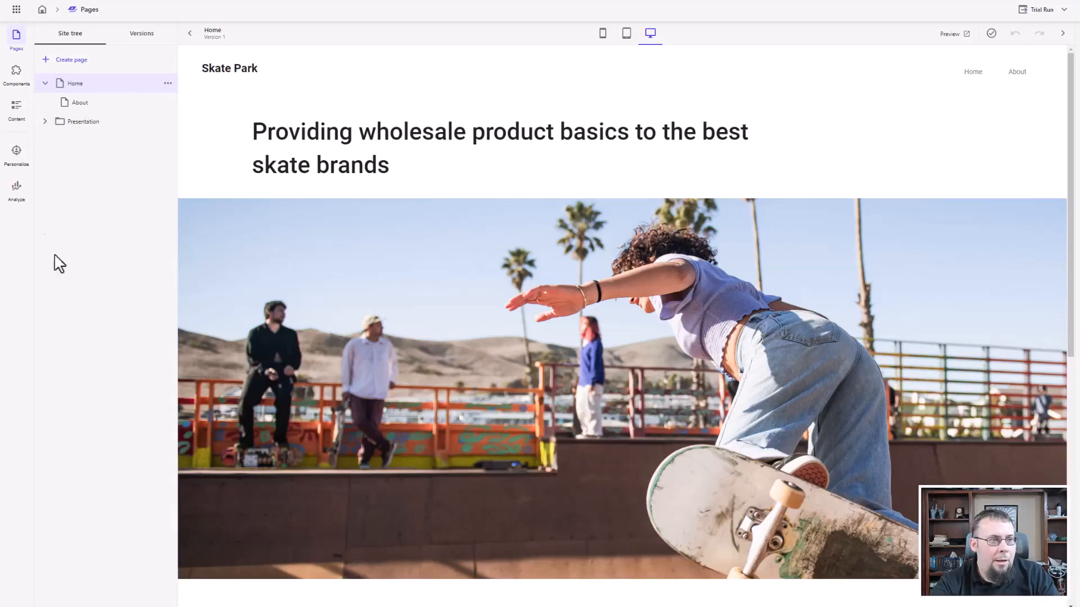
{"action": "left_click", "coordinate": [17, 157]}
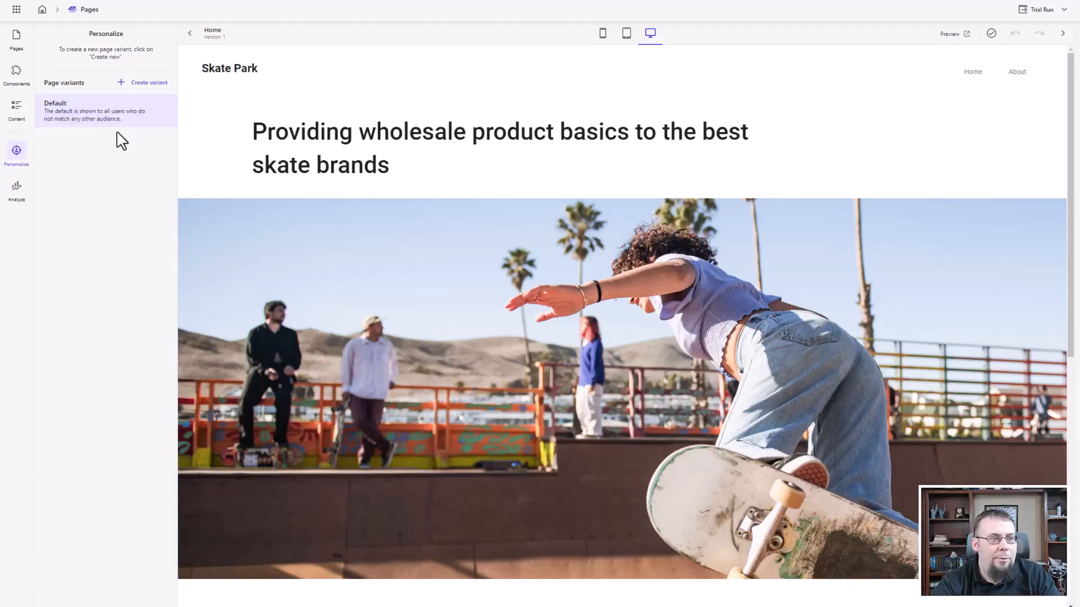
{"action": "left_click", "coordinate": [140, 86]}
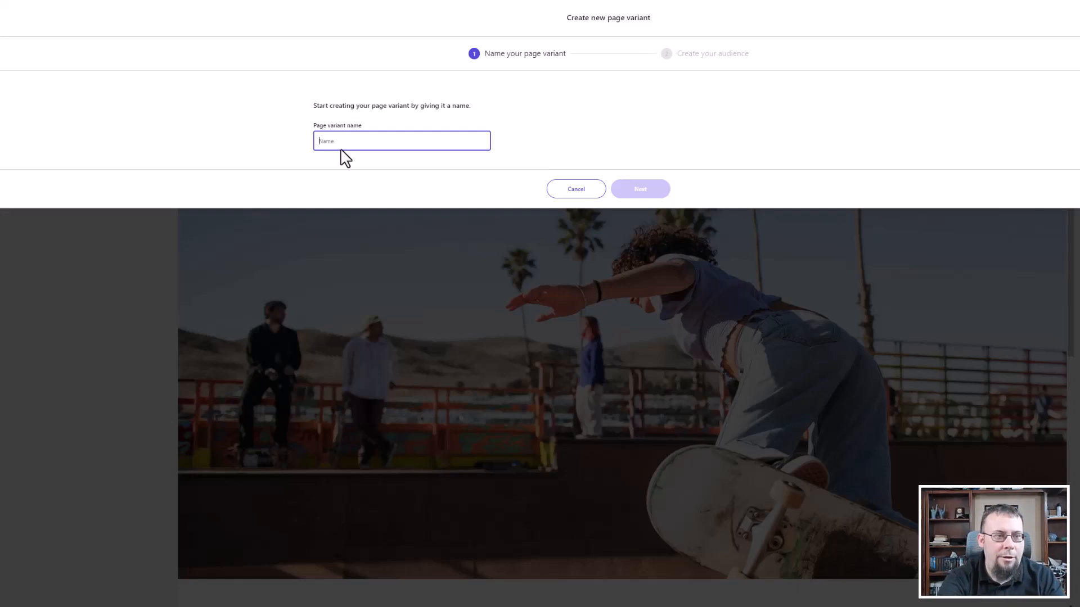
{"action": "type", "text": "North Amer"}
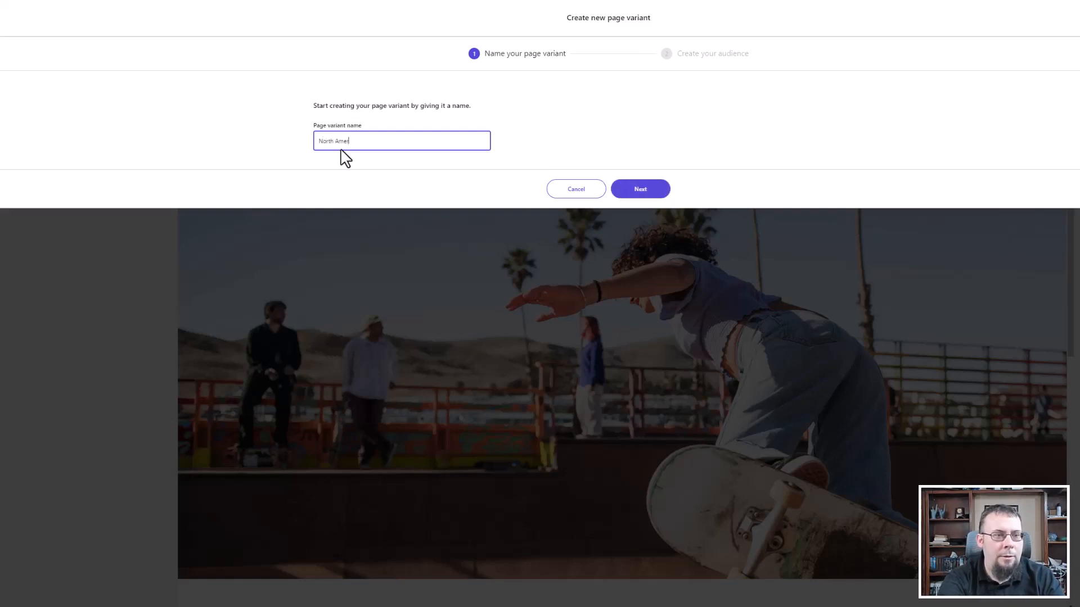
{"action": "type", "text": "ica"}
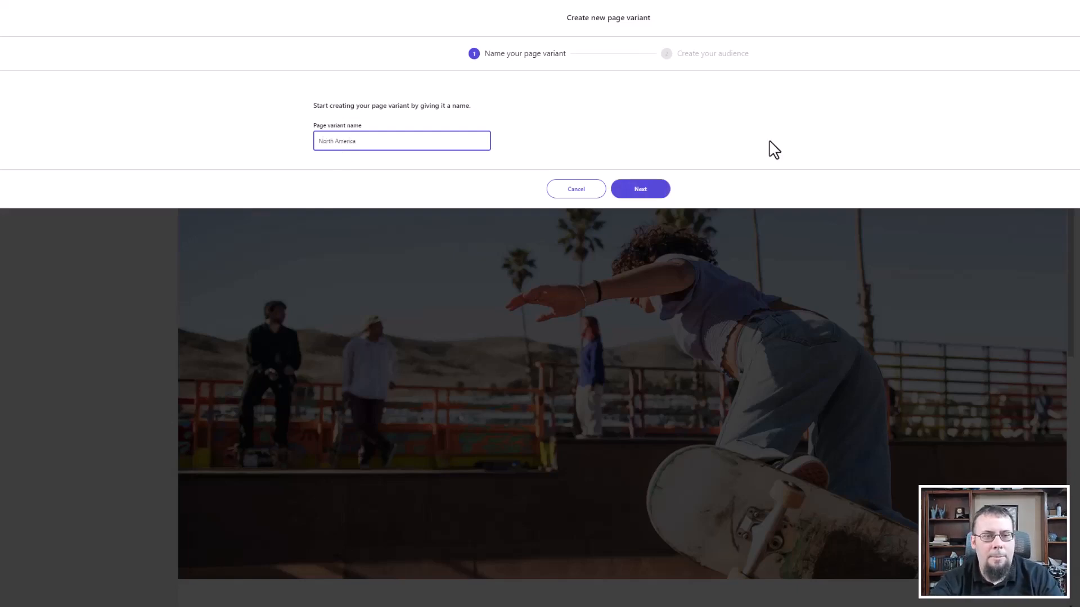
{"action": "left_click", "coordinate": [649, 193]}
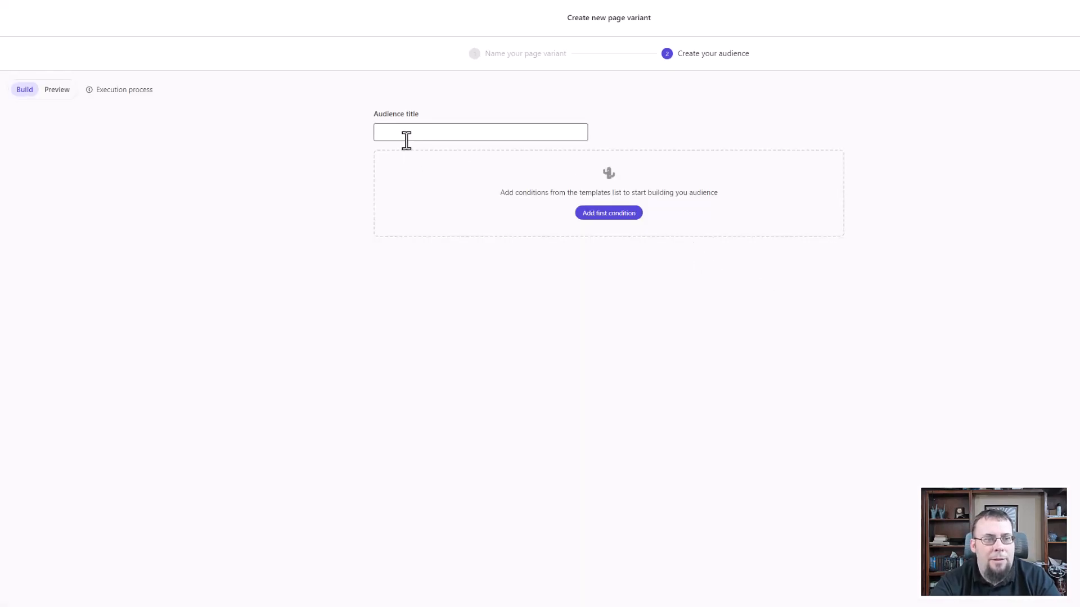
Create and save the audience North America with a Region condition that the visitor is in North America during the current visit
{"action": "left_click", "coordinate": [406, 140]}
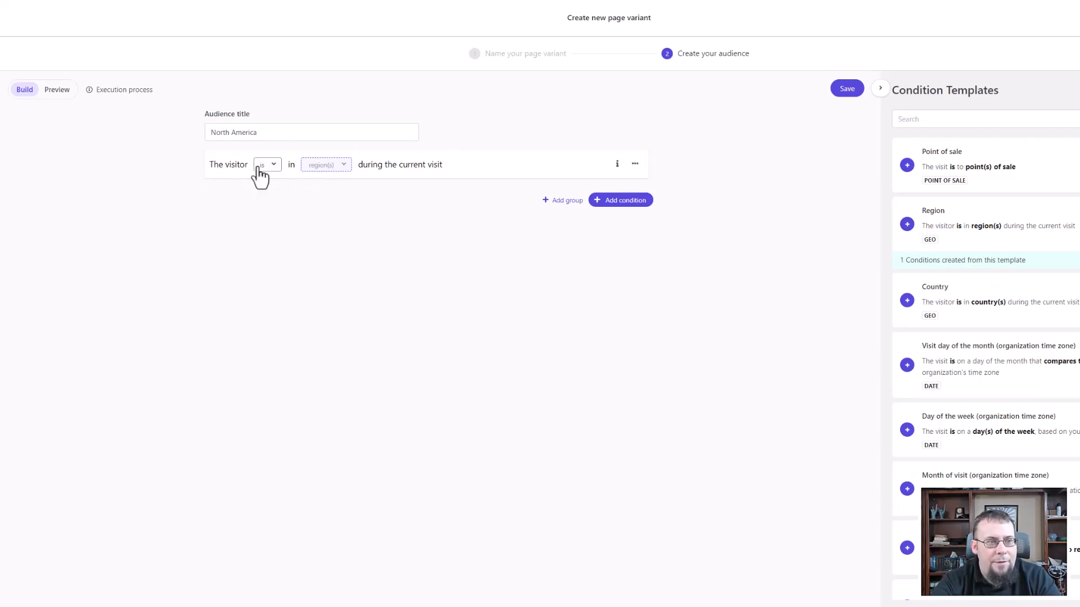
{"action": "left_click", "coordinate": [326, 167]}
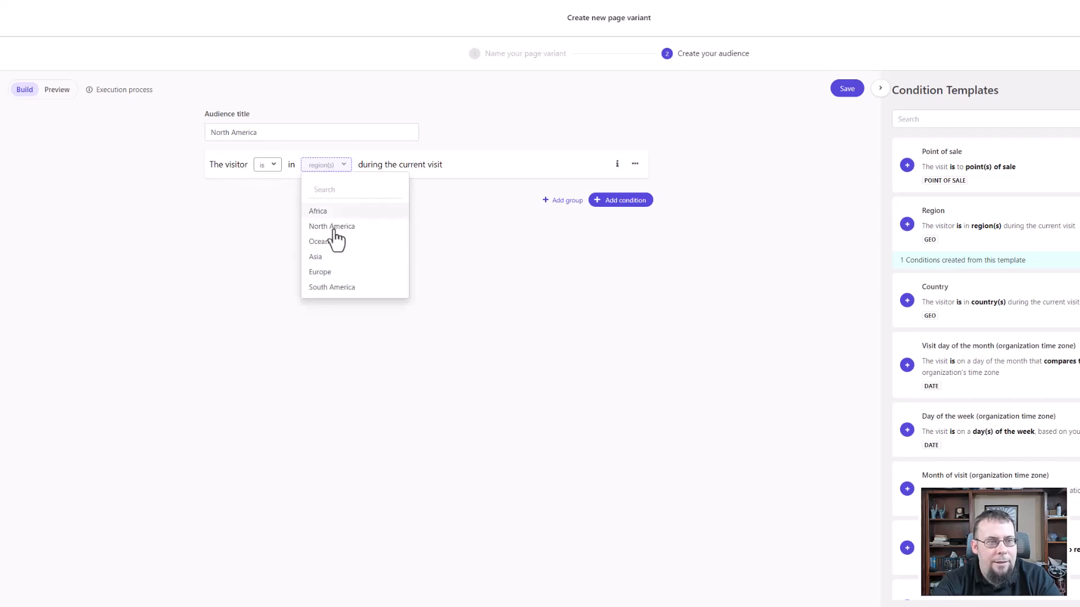
{"action": "left_click", "coordinate": [332, 226]}
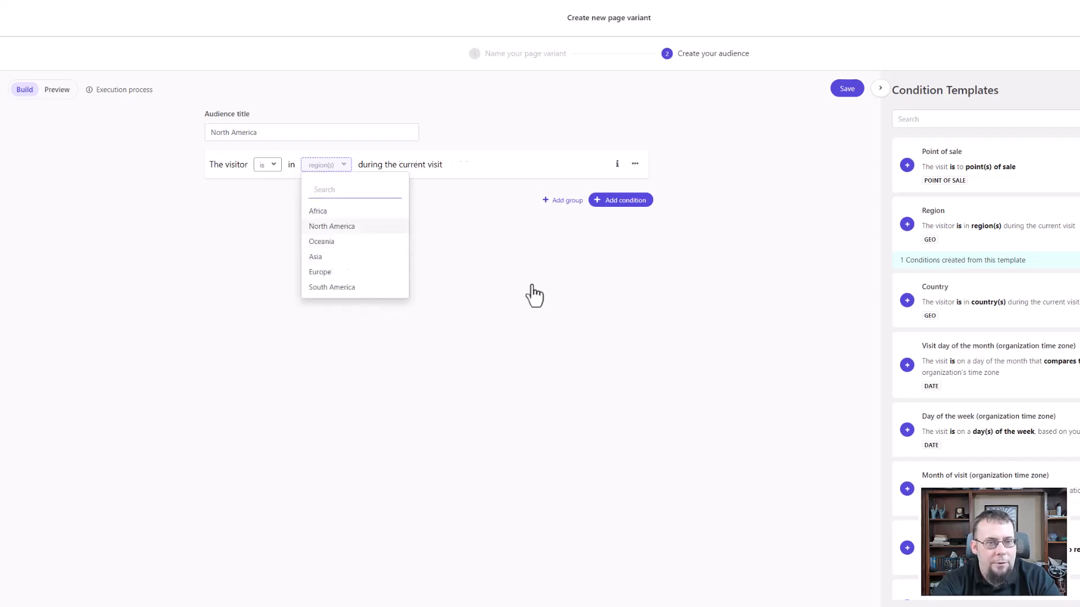
{"action": "left_click", "coordinate": [563, 311]}
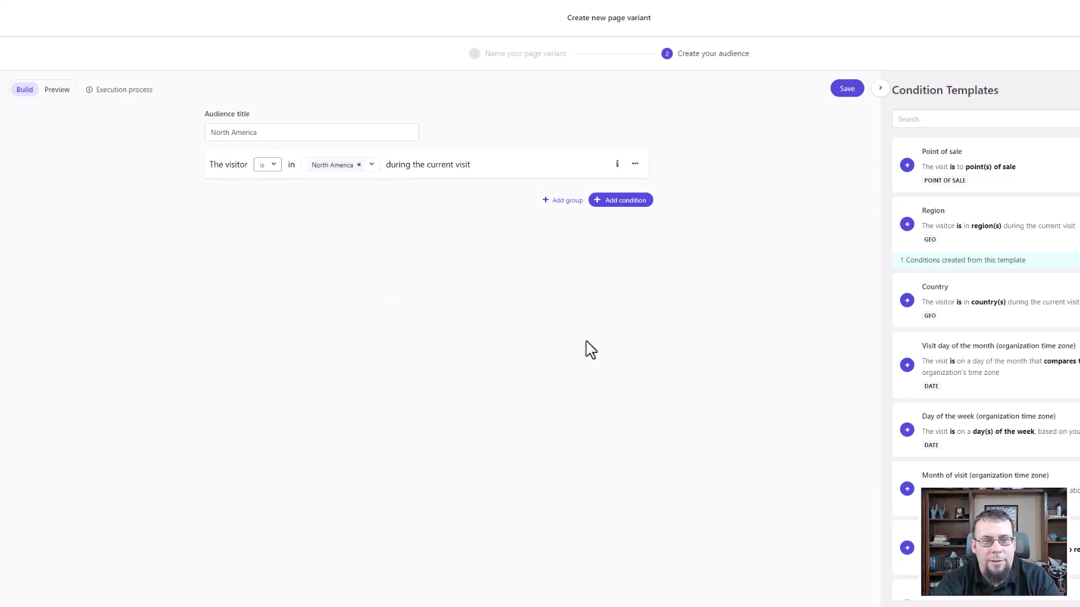
{"action": "left_click", "coordinate": [854, 91]}
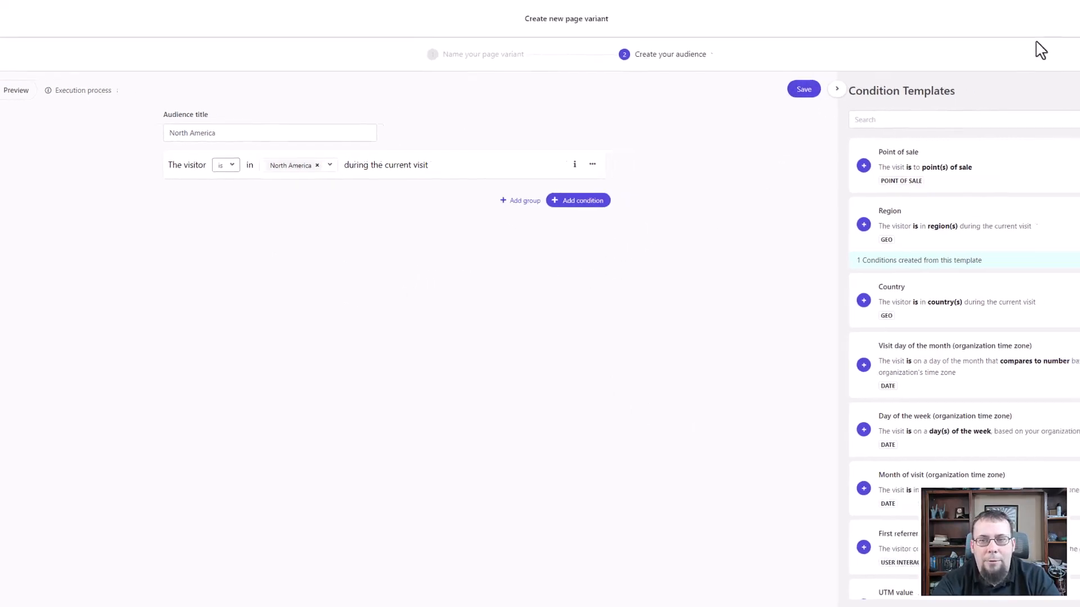
{"action": "left_click", "coordinate": [1061, 27]}
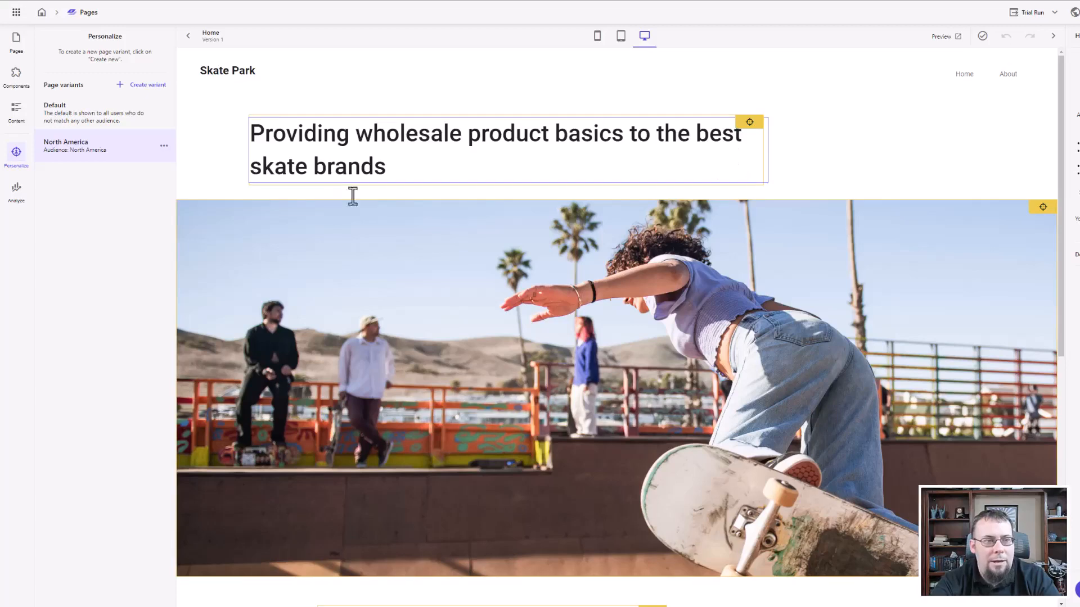
Select the "In the news" rich text in the North America variant and open its content item assignment
{"action": "scroll", "coordinate": [658, 360], "scroll_direction": "down", "scroll_amount": 5}
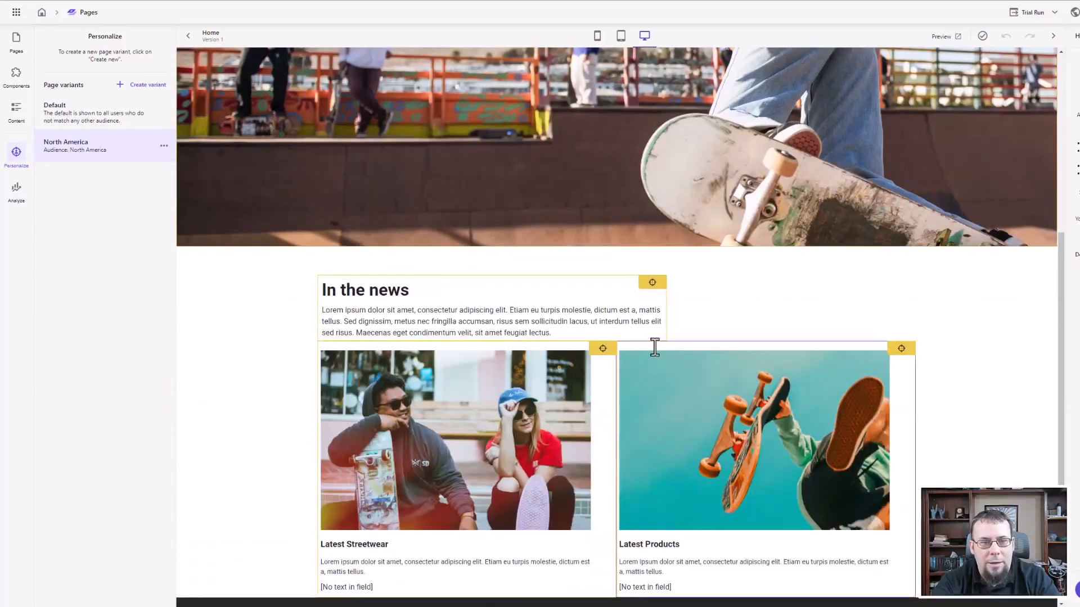
{"action": "scroll", "coordinate": [653, 354], "scroll_direction": "up", "scroll_amount": 4}
{"action": "scroll", "coordinate": [654, 358], "scroll_direction": "up", "scroll_amount": 2}
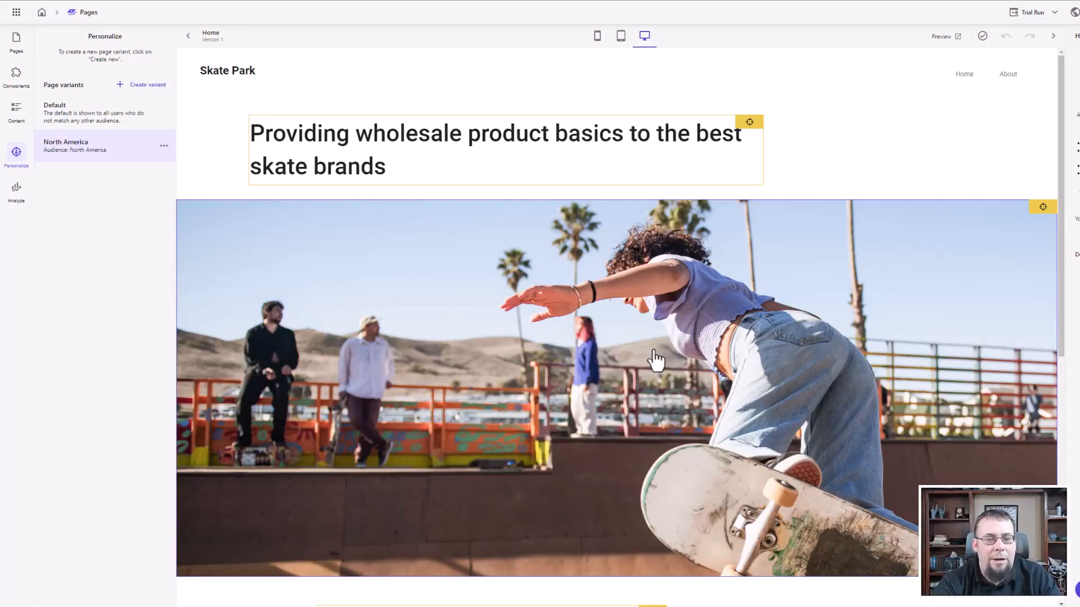
{"action": "scroll", "coordinate": [742, 297], "scroll_direction": "down", "scroll_amount": 4}
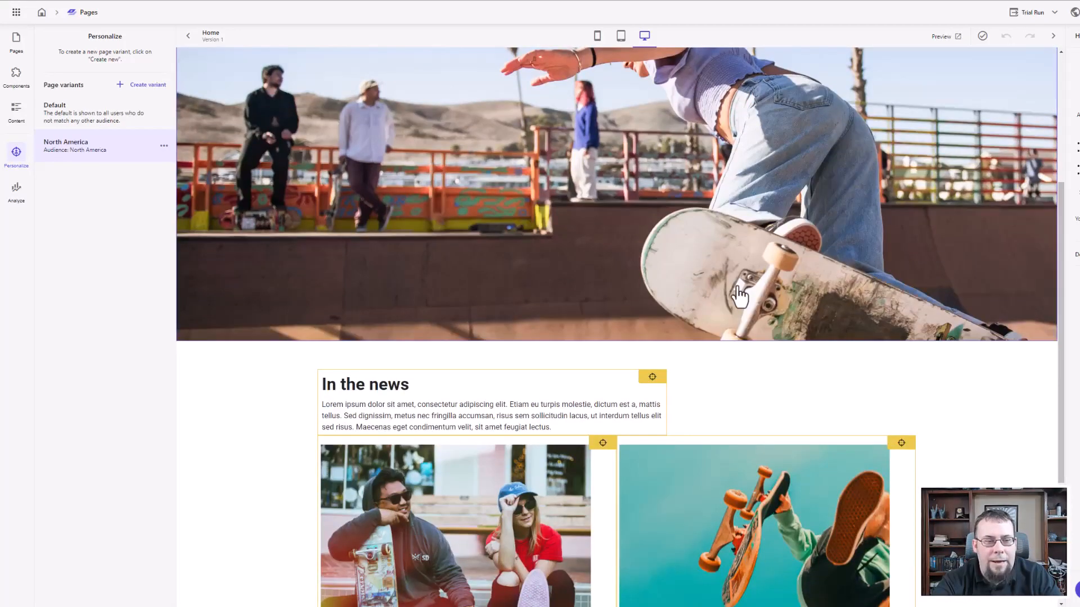
{"action": "scroll", "coordinate": [740, 296], "scroll_direction": "up", "scroll_amount": 4}
{"action": "scroll", "coordinate": [669, 329], "scroll_direction": "down", "scroll_amount": 4}
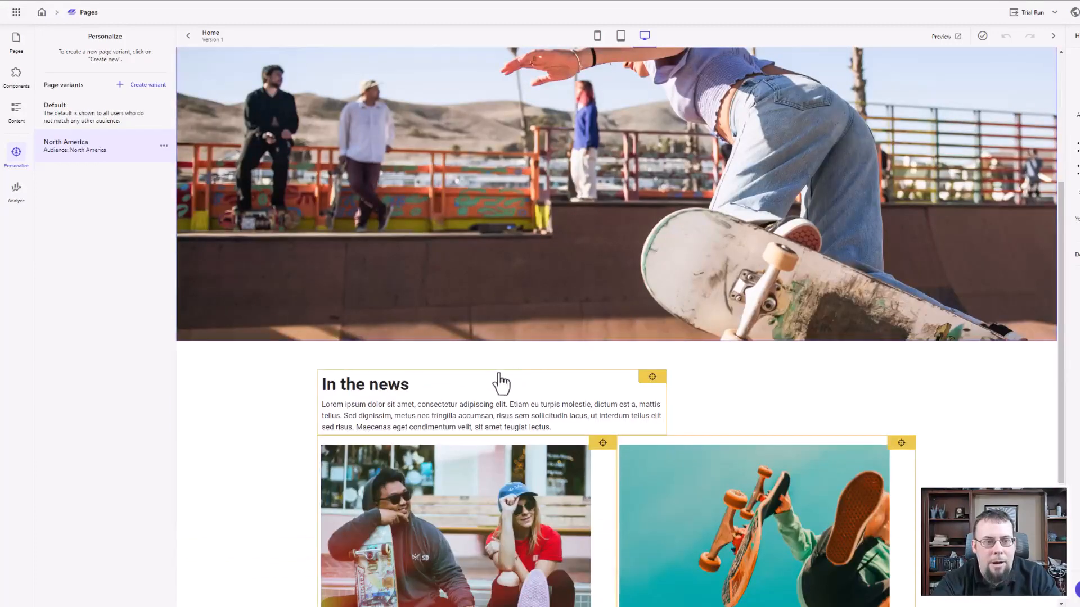
{"action": "mouse_move", "coordinate": [652, 390]}
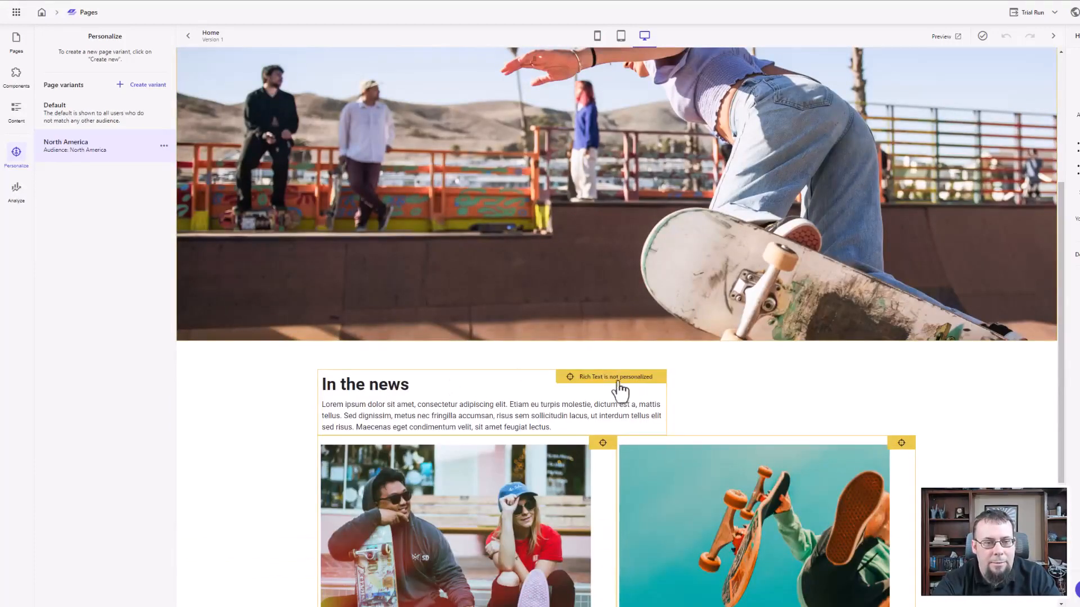
{"action": "left_click", "coordinate": [655, 388]}
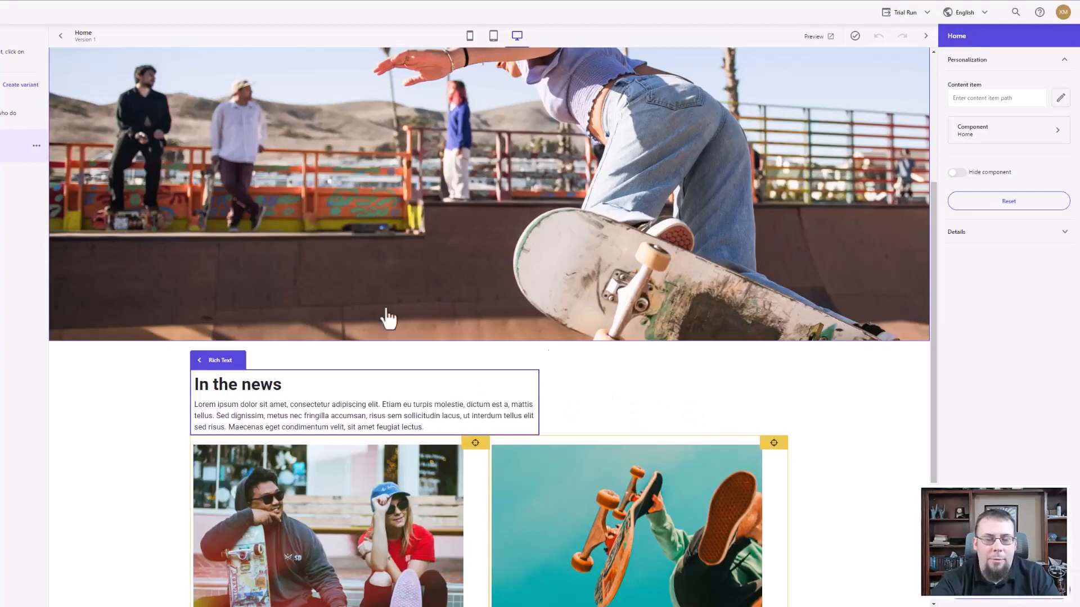
{"action": "left_click", "coordinate": [1061, 99]}
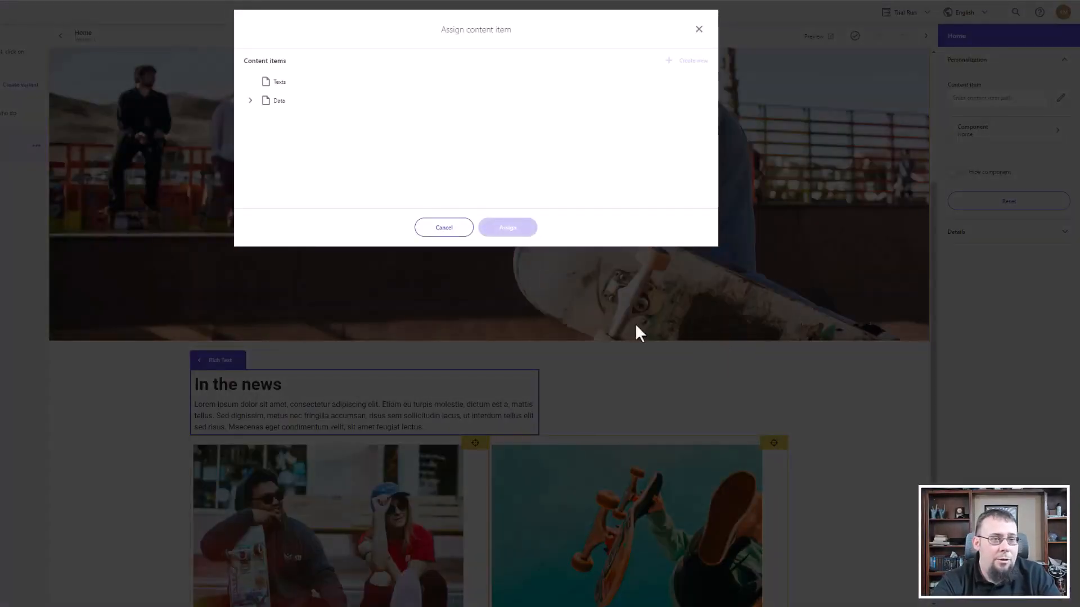
Create a content item named North America under Data from the Text template and assign it to the rich text component
{"action": "left_click", "coordinate": [250, 101]}
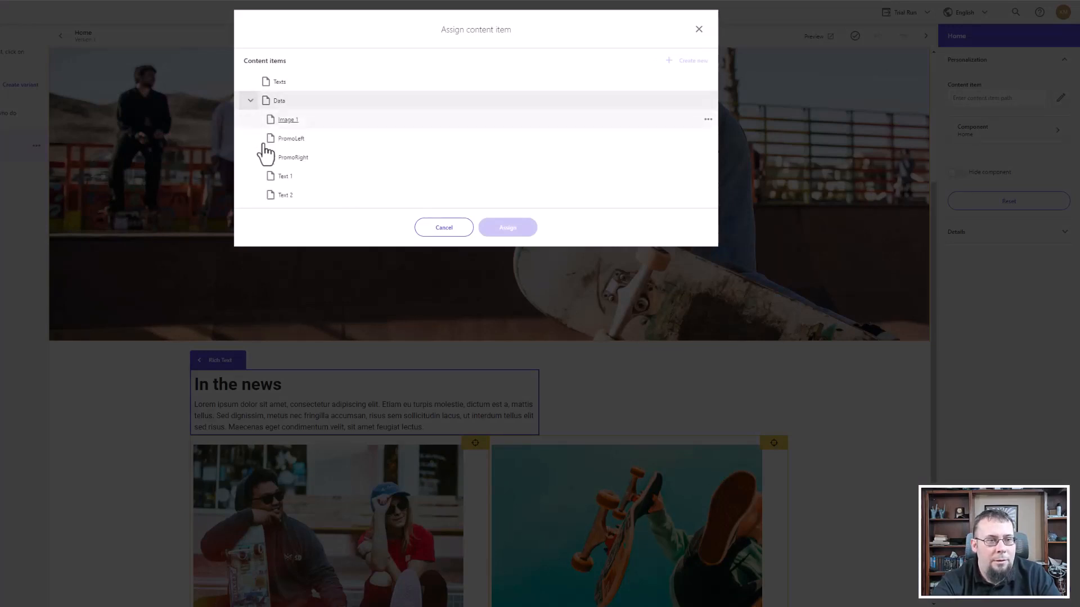
{"action": "left_click", "coordinate": [278, 102]}
{"action": "left_click", "coordinate": [691, 62]}
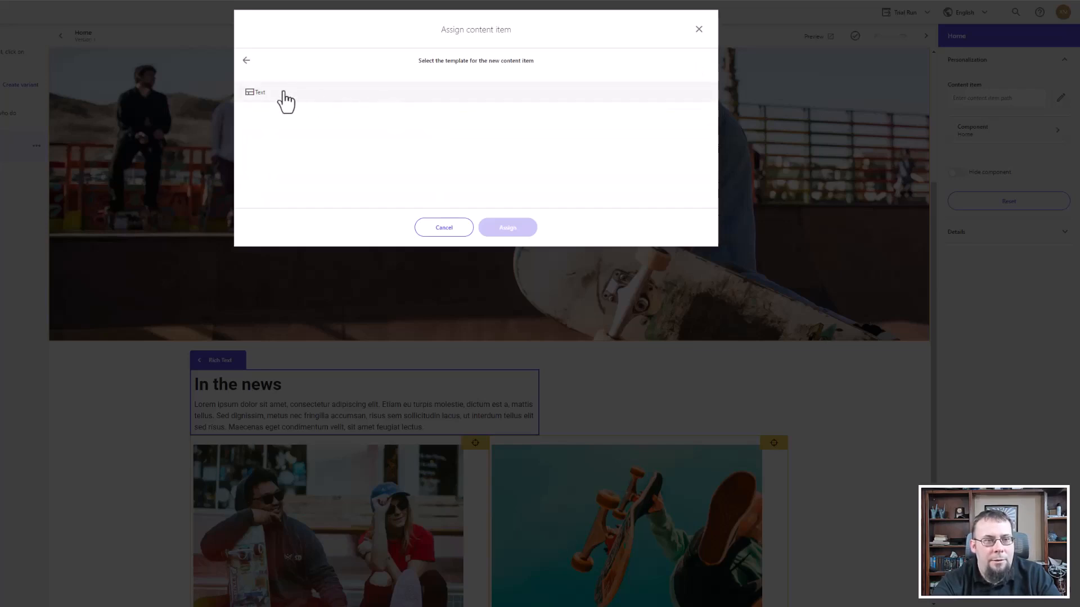
{"action": "left_click", "coordinate": [258, 99]}
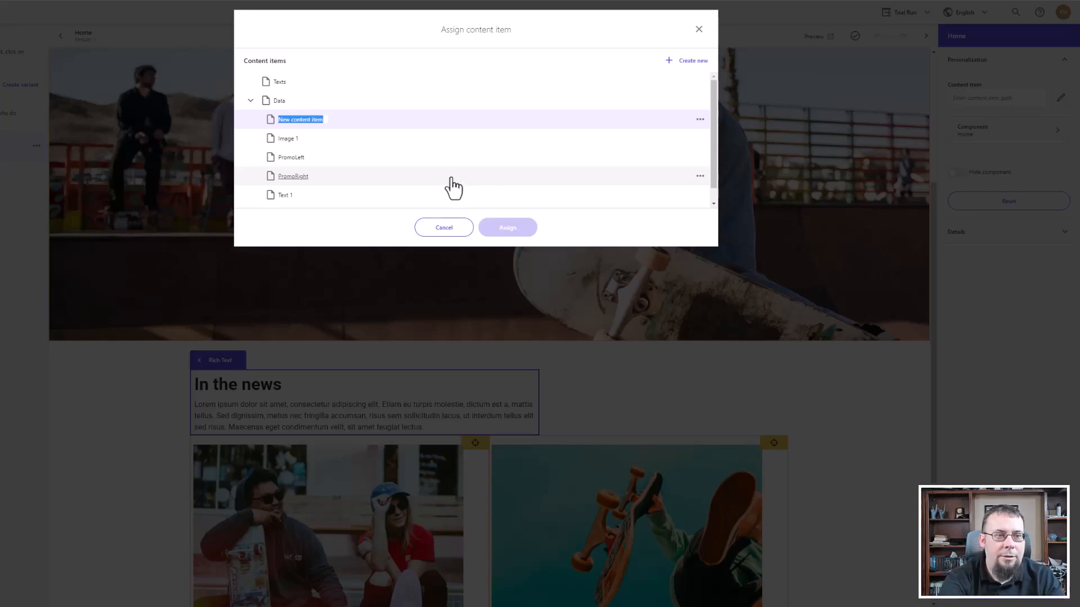
{"action": "type", "text": "North America"}
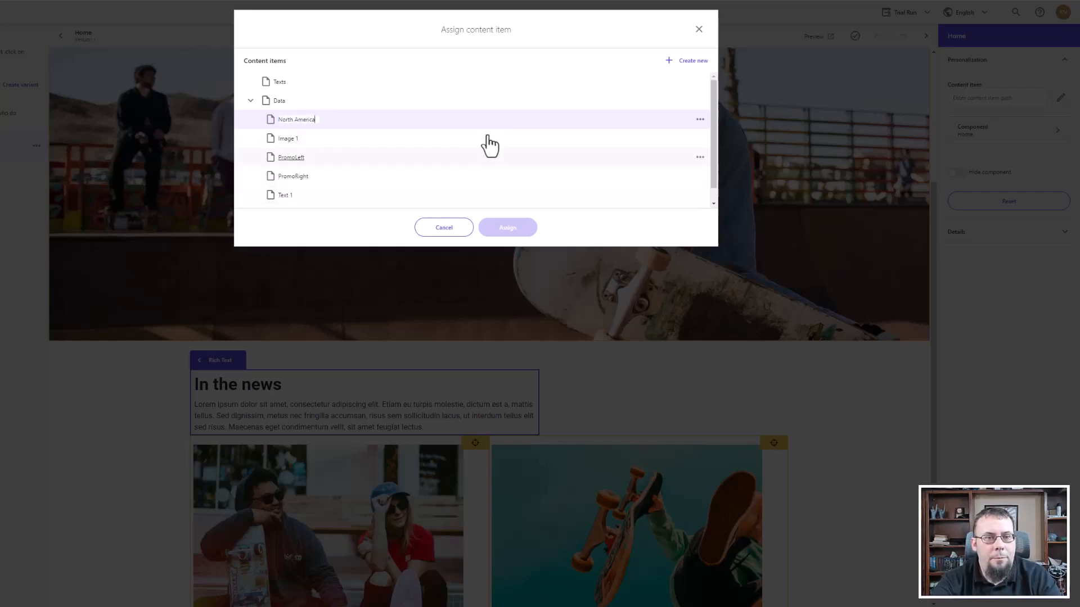
{"action": "left_click", "coordinate": [502, 125]}
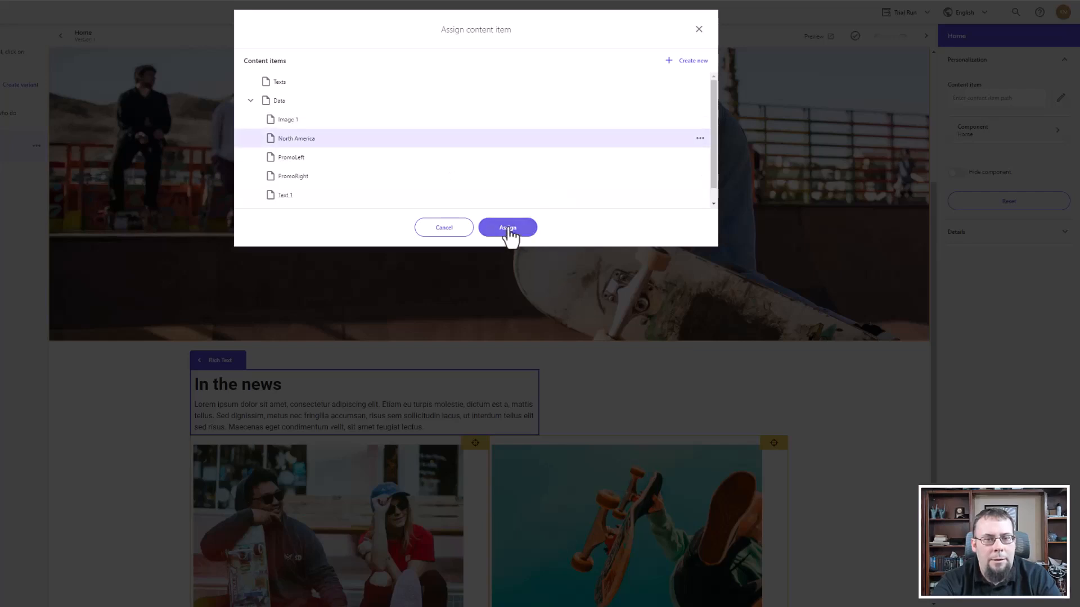
{"action": "left_click", "coordinate": [508, 229]}
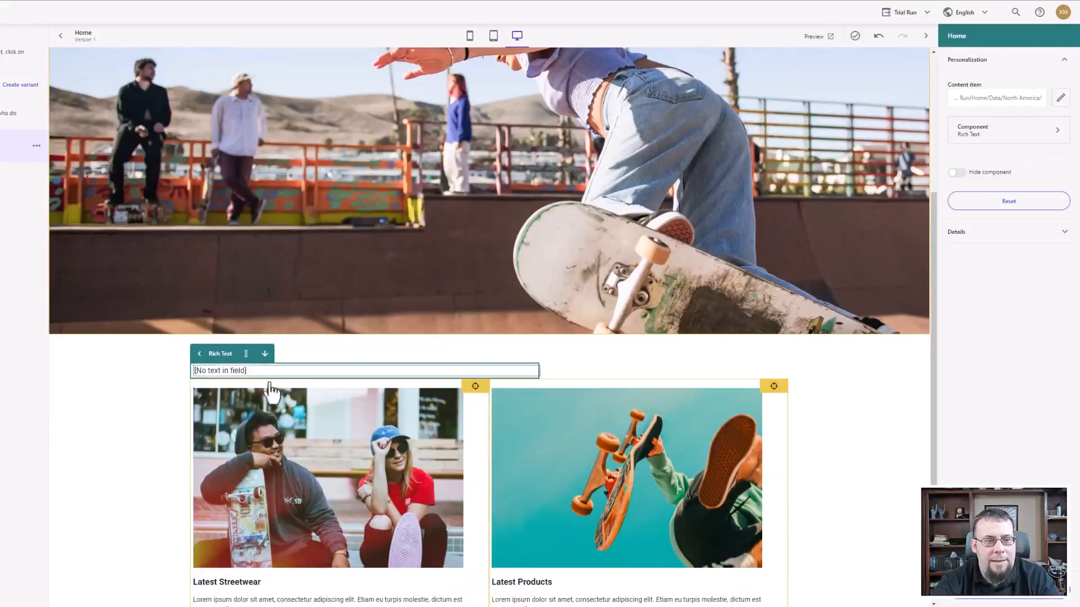
Enter "North America - It works" as the personalized rich text and publish the Home page with all subitems
{"action": "left_click", "coordinate": [253, 370]}
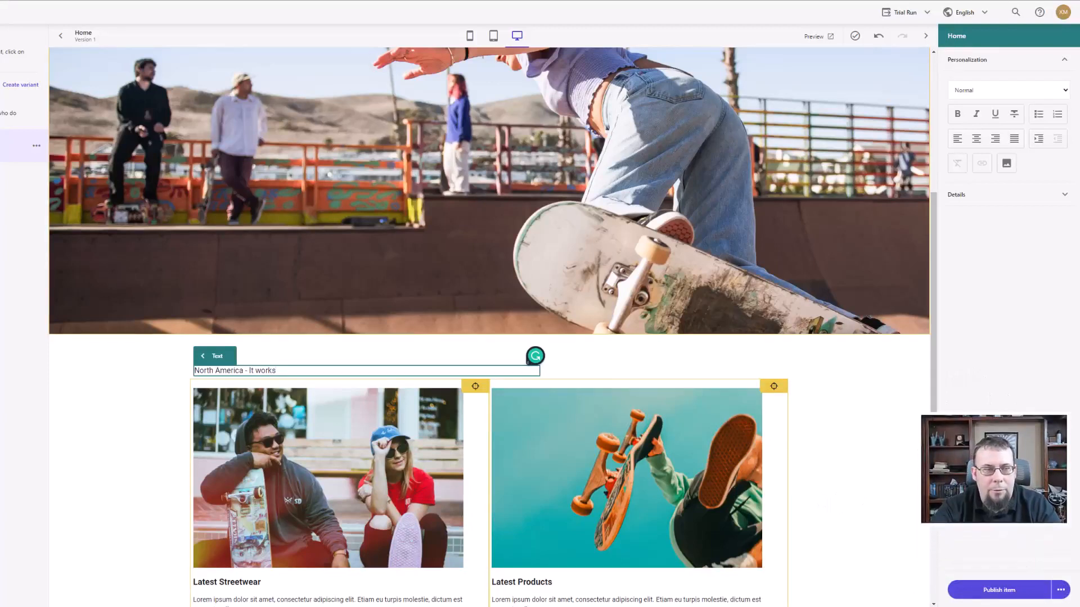
{"action": "left_click", "coordinate": [1061, 590]}
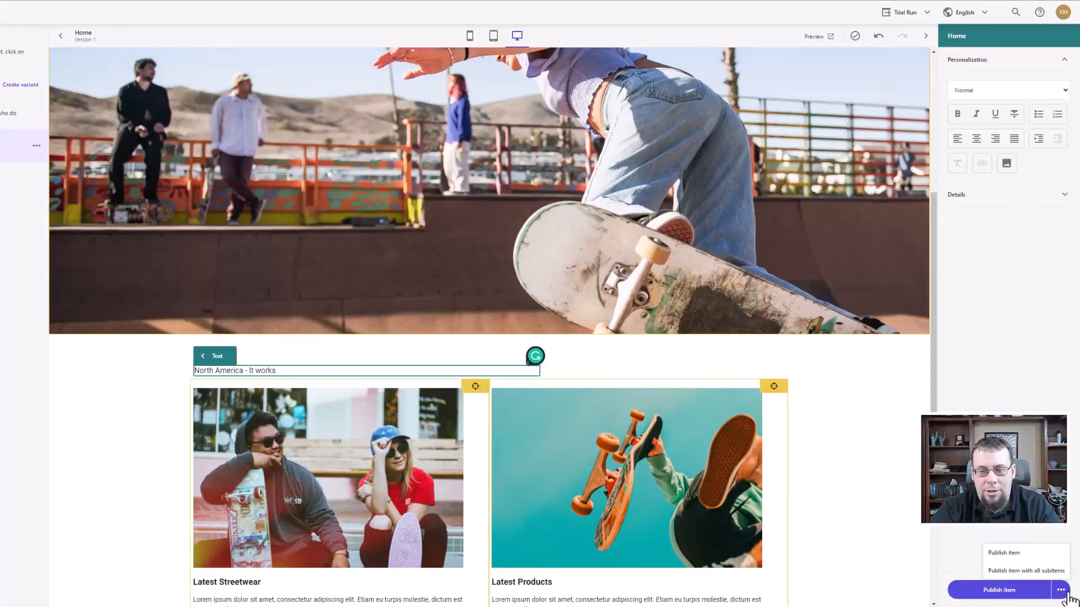
{"action": "left_click", "coordinate": [1009, 571]}
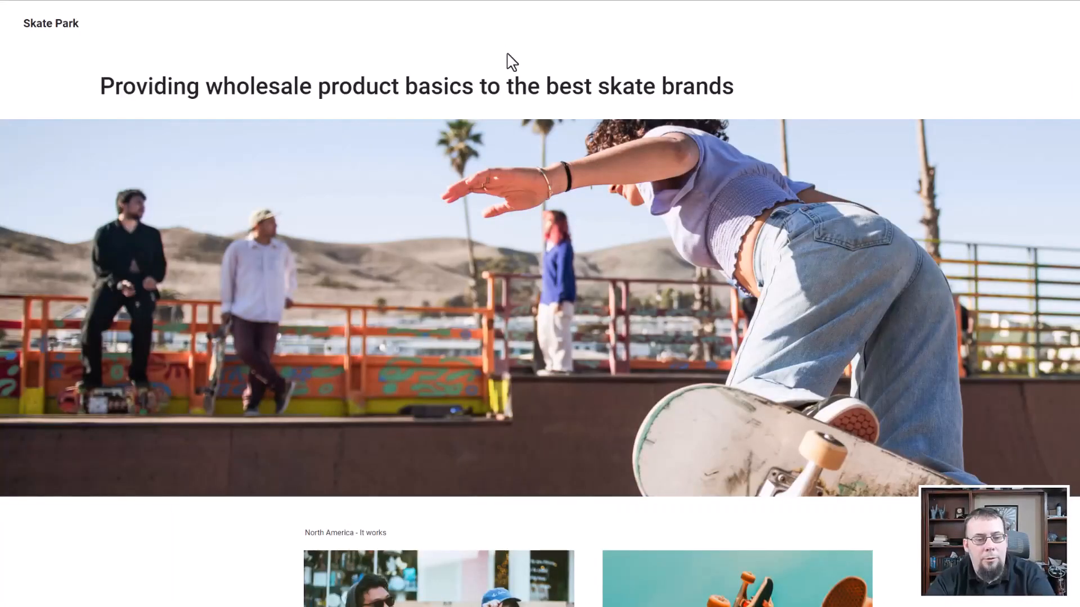
Reload the deployed site, check the personalized text on the Home page, and visit the About page before returning Home
{"action": "key", "text": "F5"}
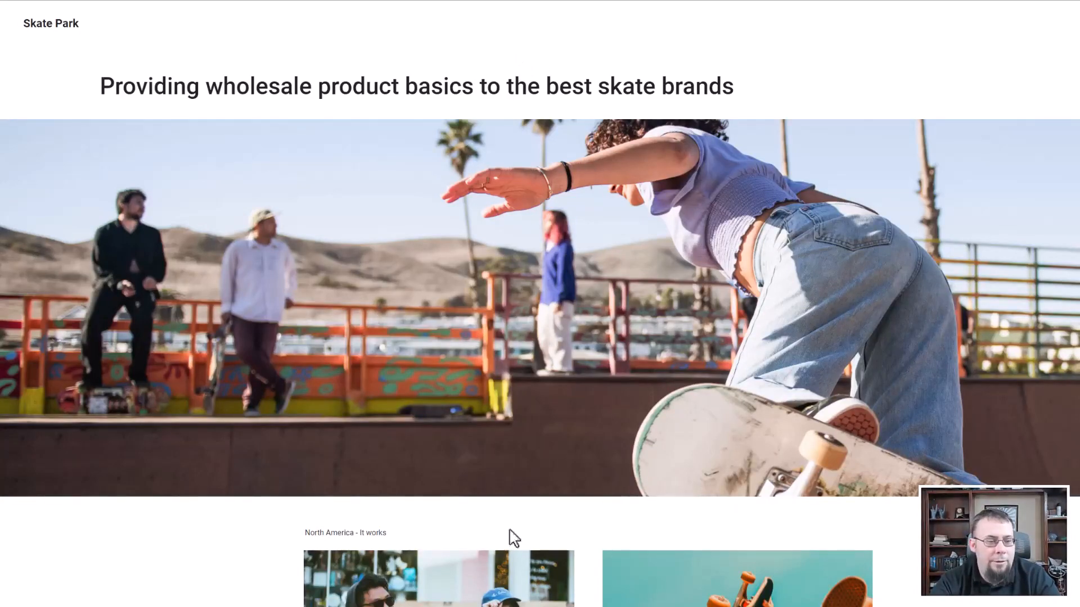
{"action": "scroll", "coordinate": [509, 535], "scroll_direction": "down", "scroll_amount": 4}
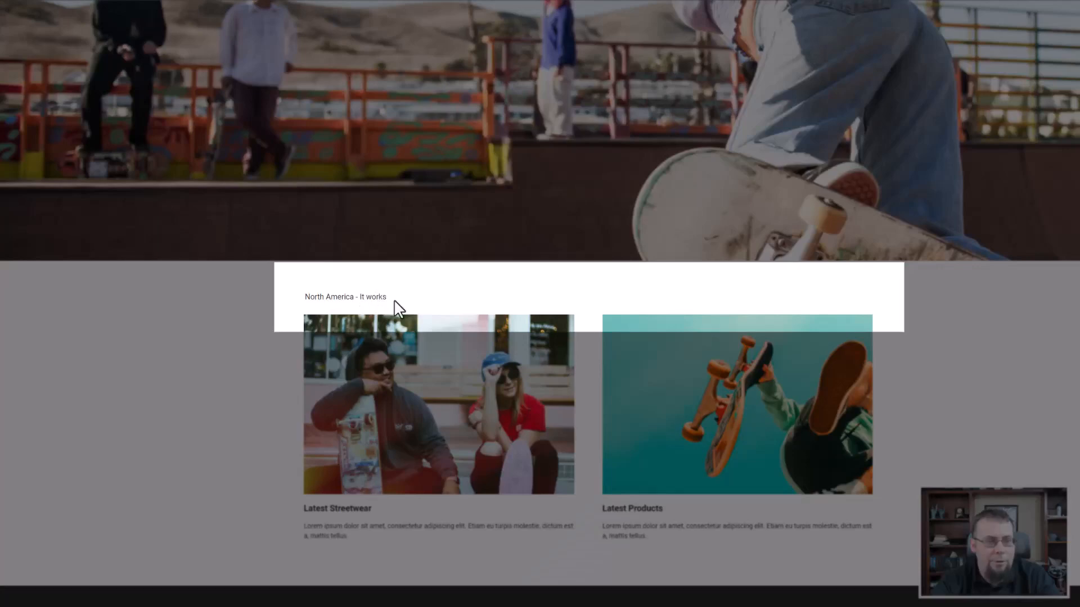
{"action": "scroll", "coordinate": [400, 386], "scroll_direction": "up", "scroll_amount": 4}
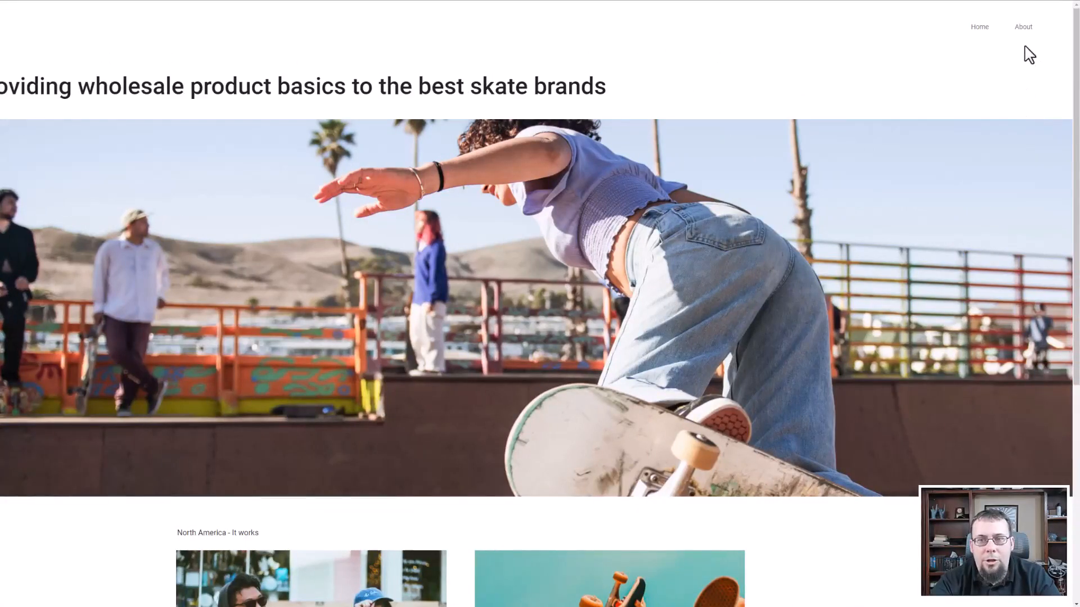
{"action": "left_click", "coordinate": [1023, 27]}
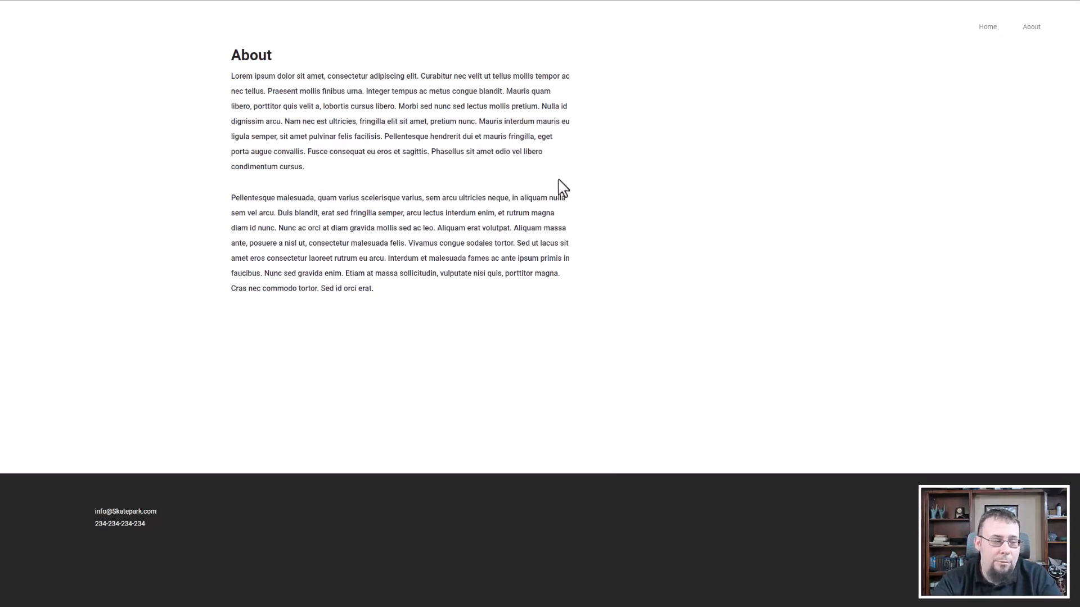
{"action": "left_click", "coordinate": [985, 30]}
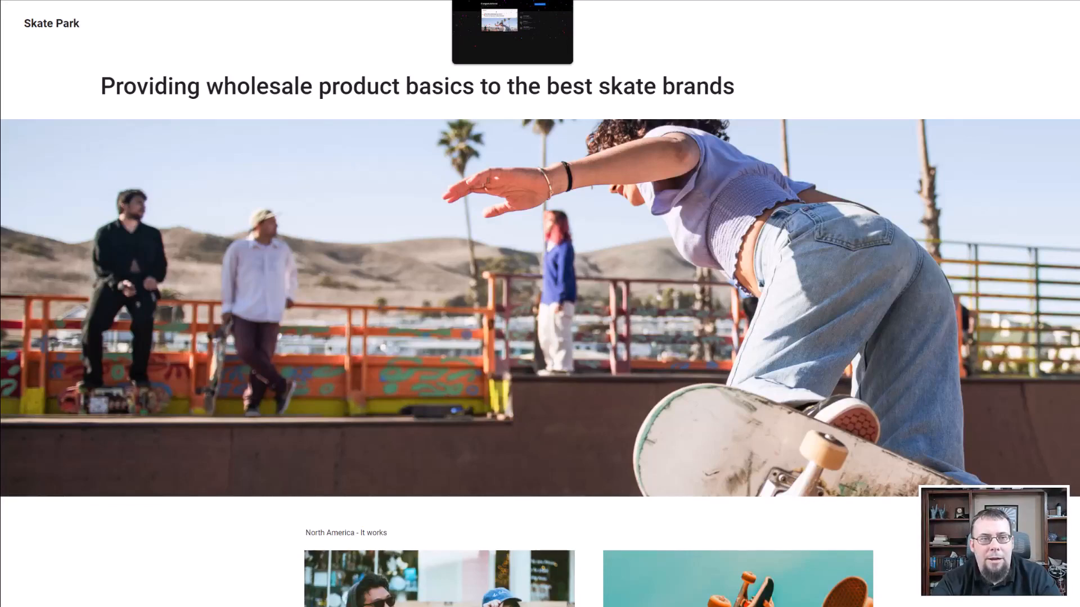
Switch to Sitecore Pages and review the Trial Run site insights, including visits, top pages, top countries and source
{"action": "left_click", "coordinate": [281, 1]}
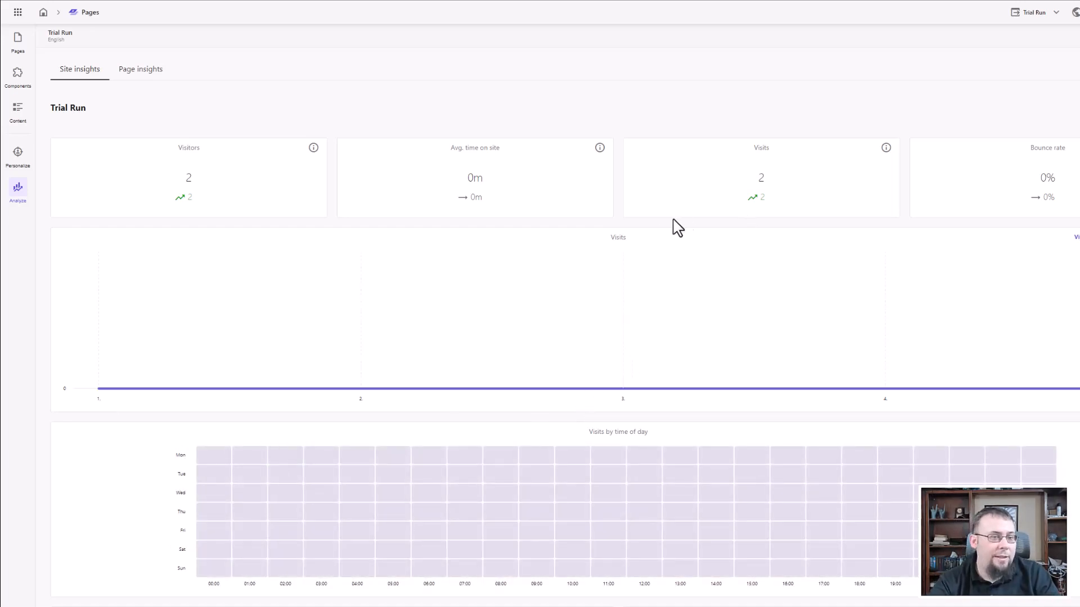
{"action": "scroll", "coordinate": [540, 351], "scroll_direction": "down", "scroll_amount": 8}
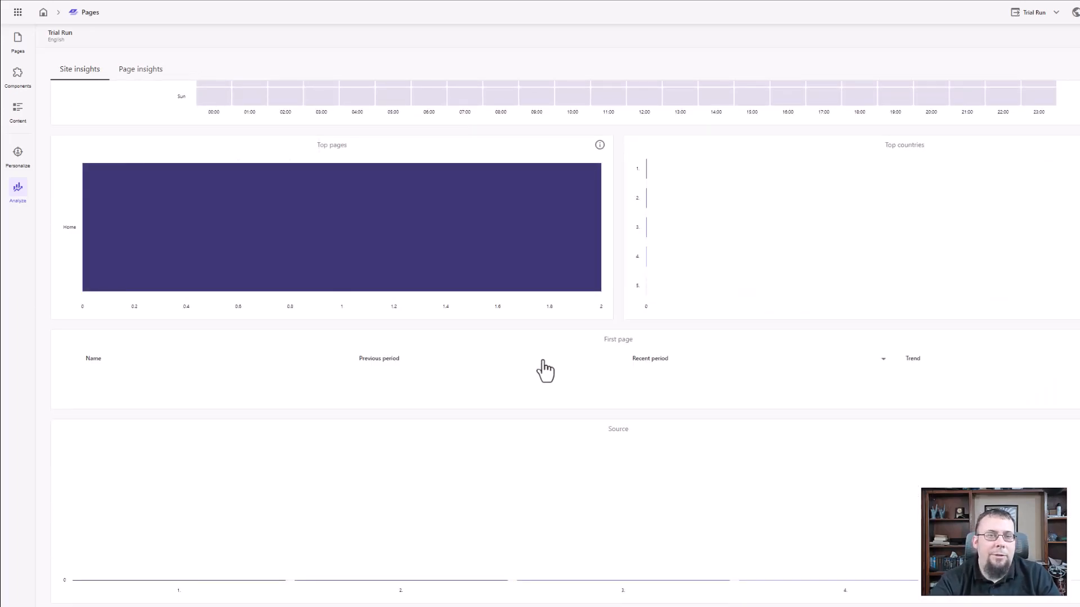
{"action": "scroll", "coordinate": [545, 370], "scroll_direction": "up", "scroll_amount": 6}
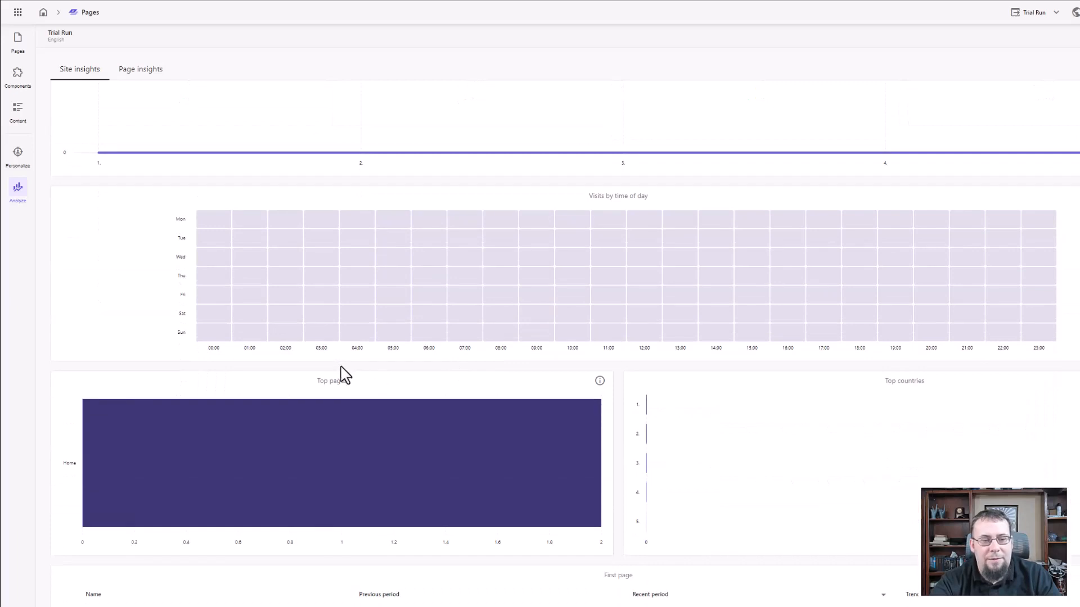
{"action": "scroll", "coordinate": [350, 387], "scroll_direction": "down", "scroll_amount": 4}
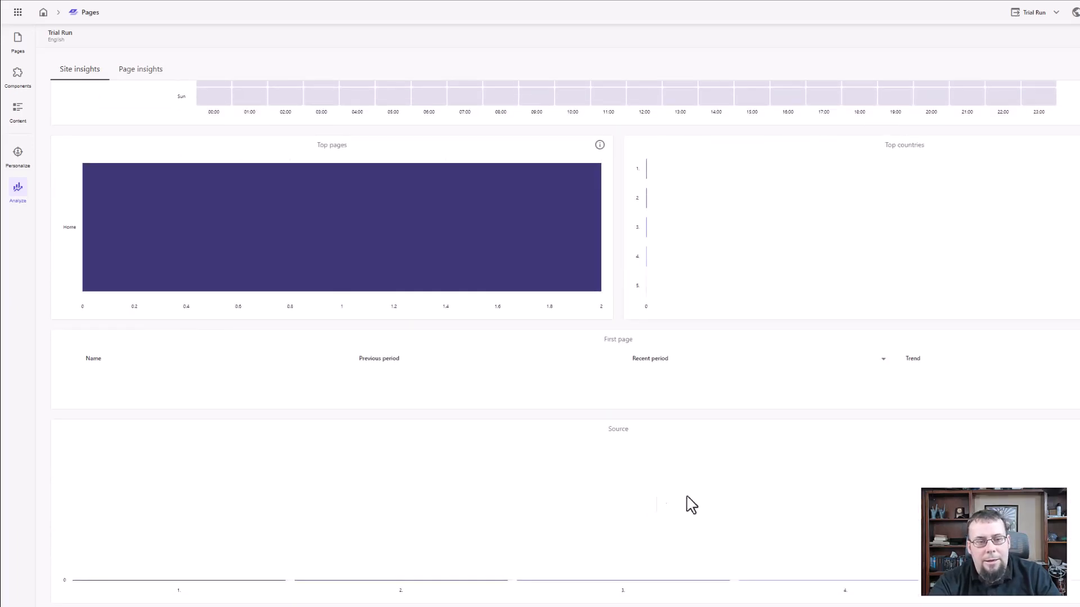
{"action": "scroll", "coordinate": [752, 427], "scroll_direction": "up", "scroll_amount": 7}
{"action": "scroll", "coordinate": [754, 427], "scroll_direction": "up", "scroll_amount": 1}
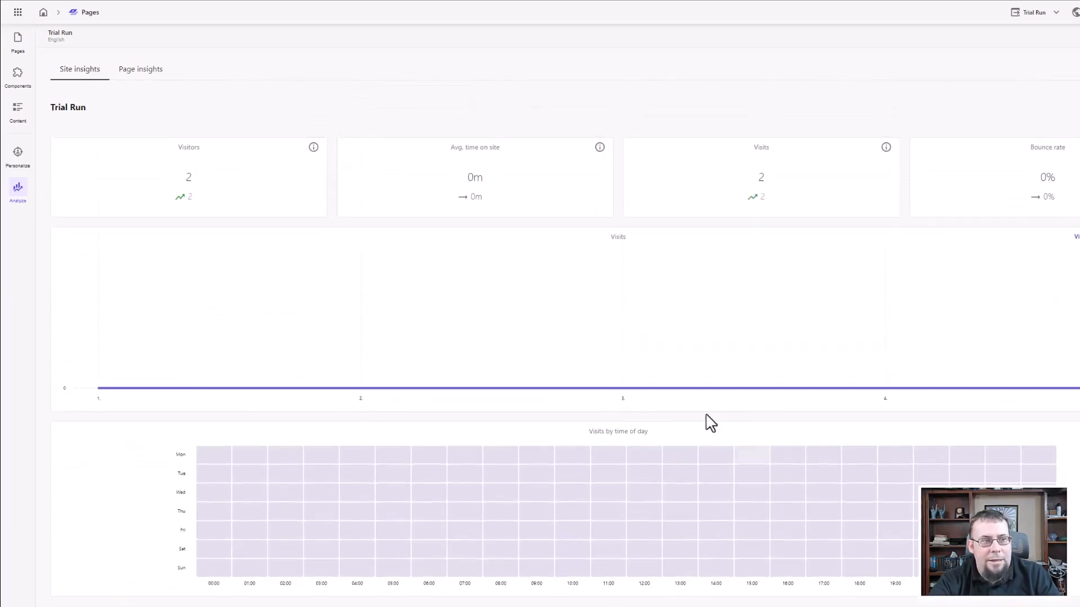